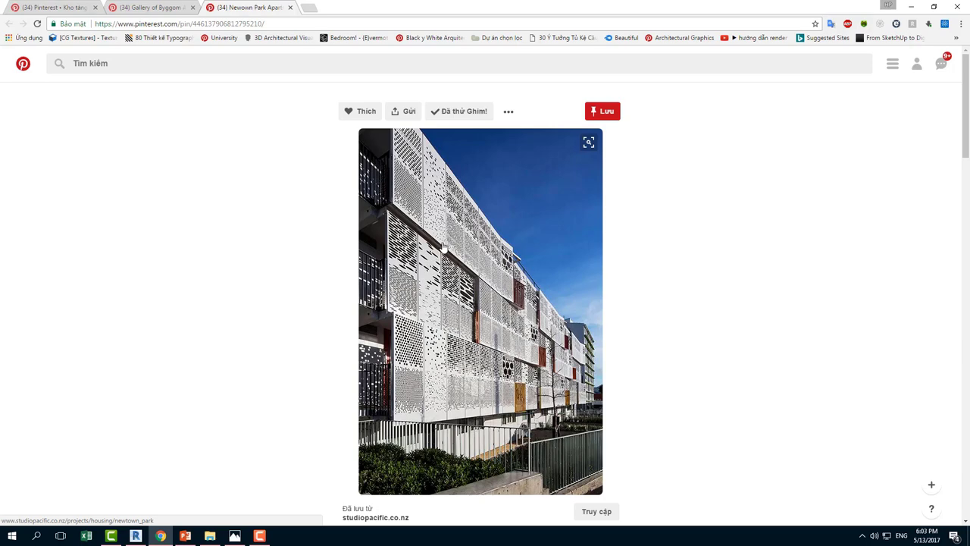
# Step: Glance at the Byggom office extension pin, then bring up the Kids Museum of Glass - Shanghai pin
pyautogui.click(155, 4)
pyautogui.scroll(-2, 435, 392)
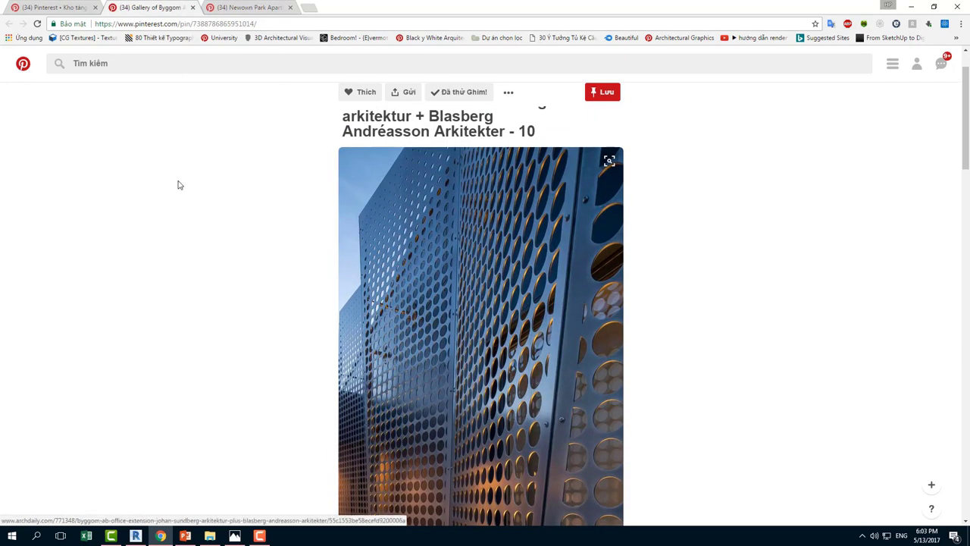
pyautogui.click(56, 6)
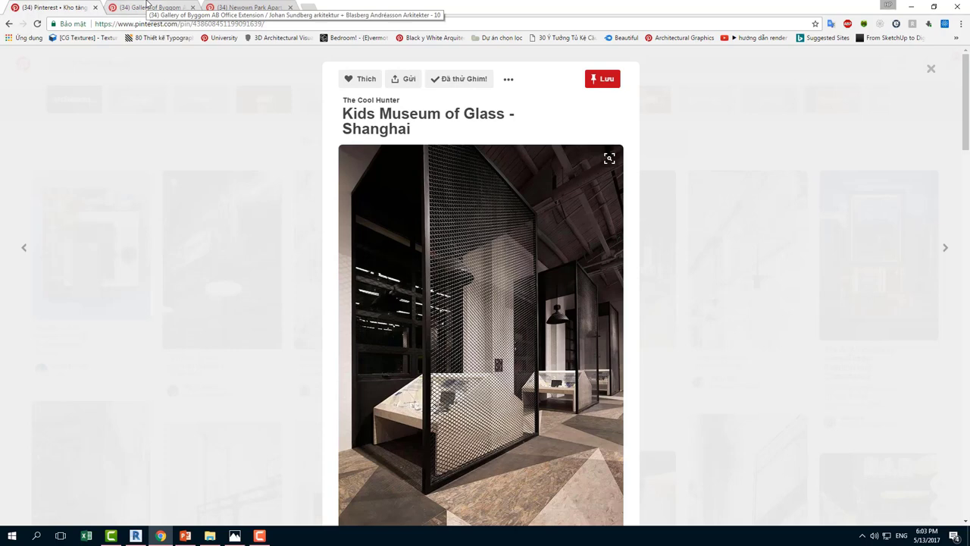
# Step: Cycle through the Newown Park facade and mesh museum pins, then return to Revit's Kitchen view
pyautogui.click(148, 6)
pyautogui.hotkey('ctrl', 'Tab')
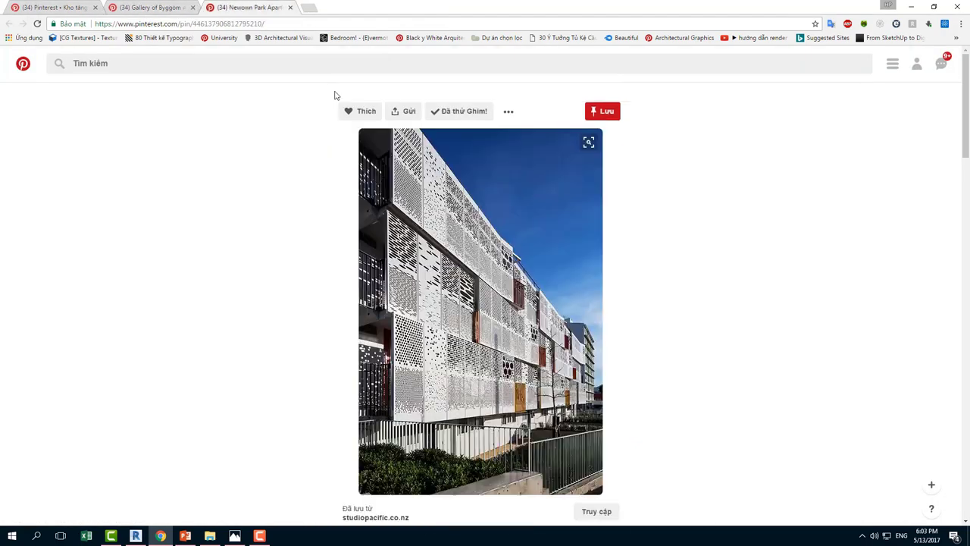
pyautogui.hotkey('ctrl', 'Tab')
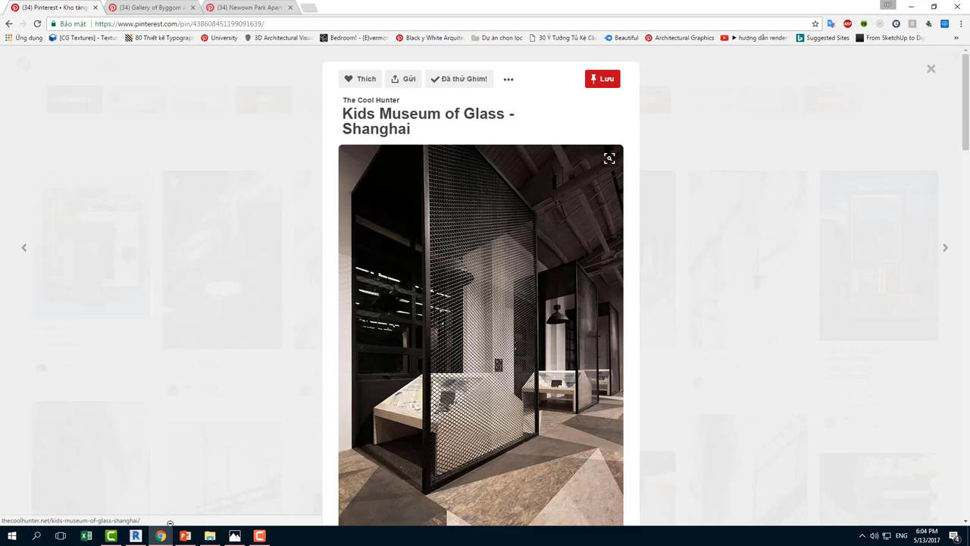
pyautogui.click(136, 536)
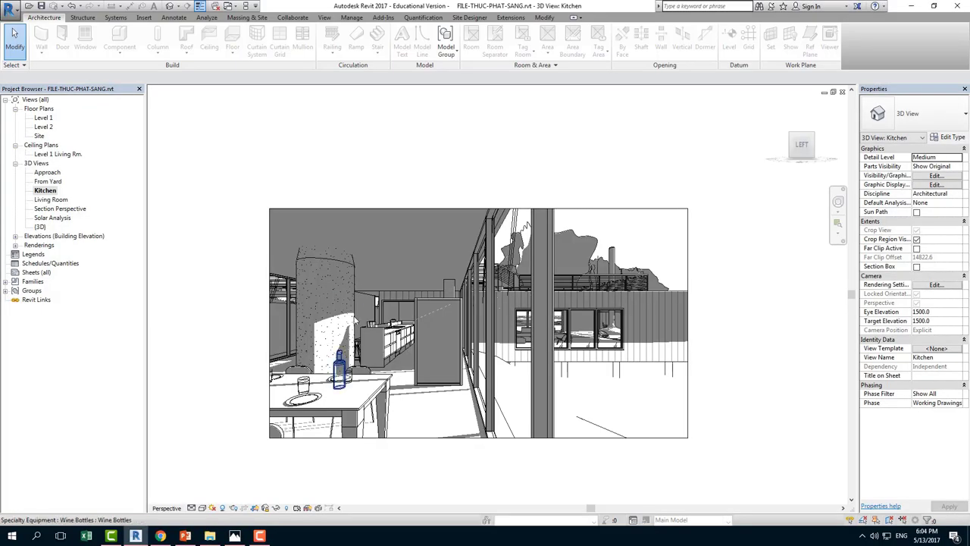
# Step: Select the THUC HANH LUOI mesh furniture panel and open the default {3D} view
pyautogui.click(420, 308)
pyautogui.click(420, 308)
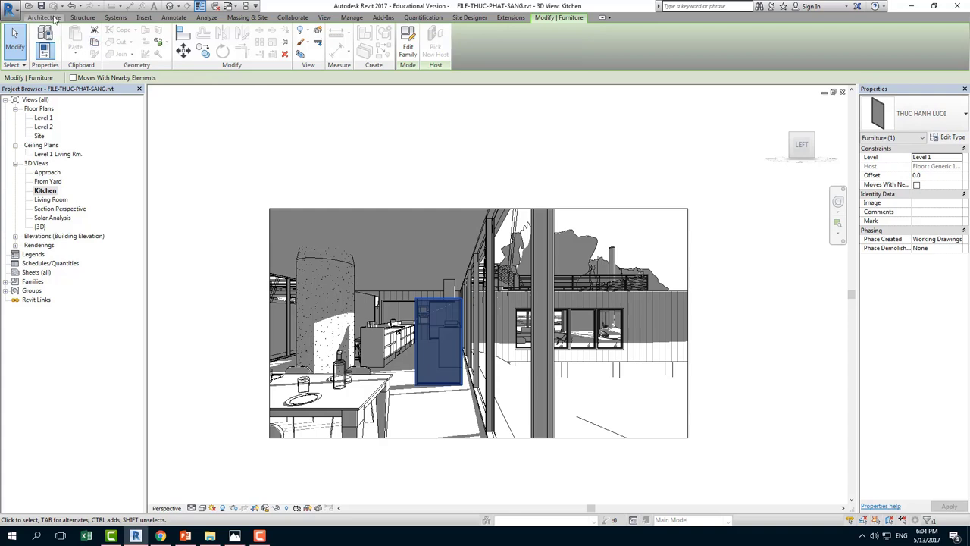
pyautogui.click(53, 19)
pyautogui.click(199, 6)
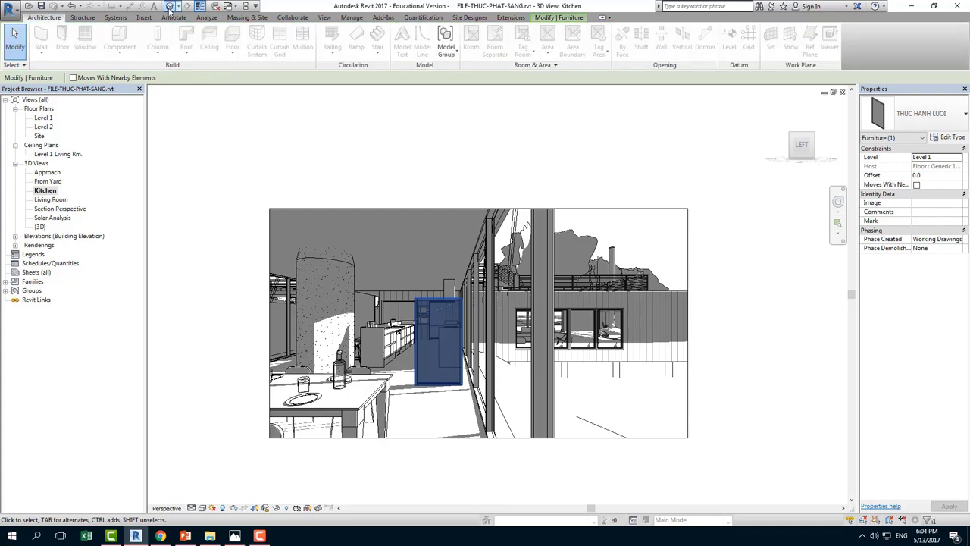
# Step: Start Place a Component to check the furniture type, then cancel it
pyautogui.click(115, 53)
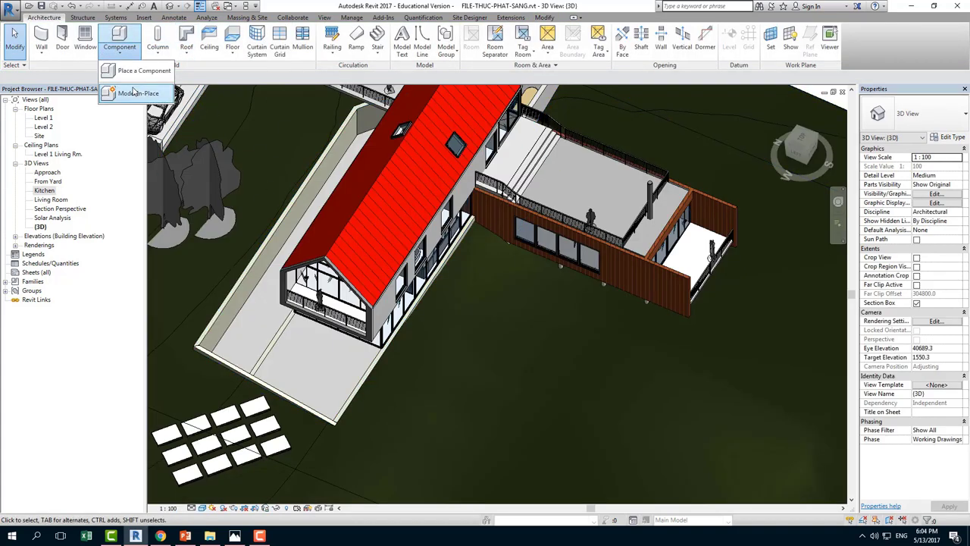
pyautogui.click(127, 82)
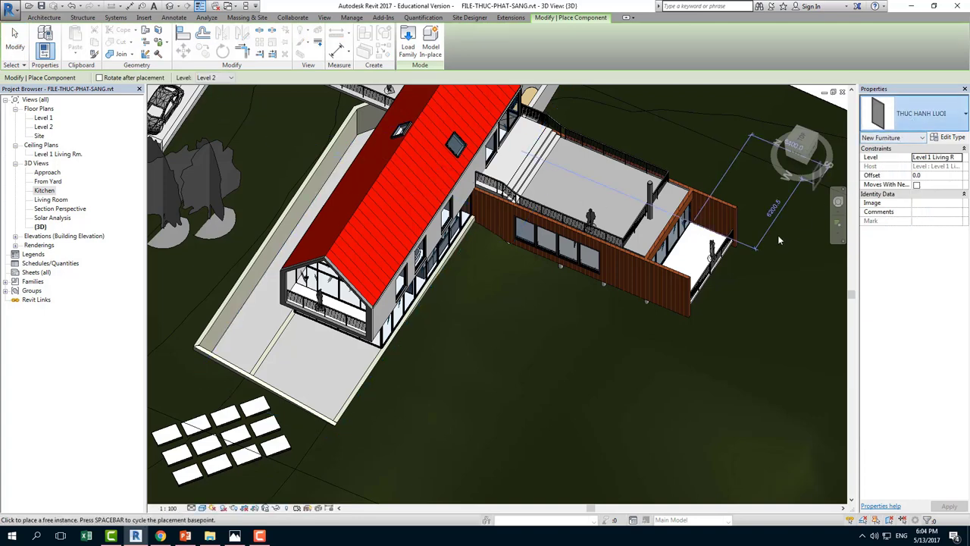
pyautogui.click(910, 127)
pyautogui.scroll(3, 323, 393)
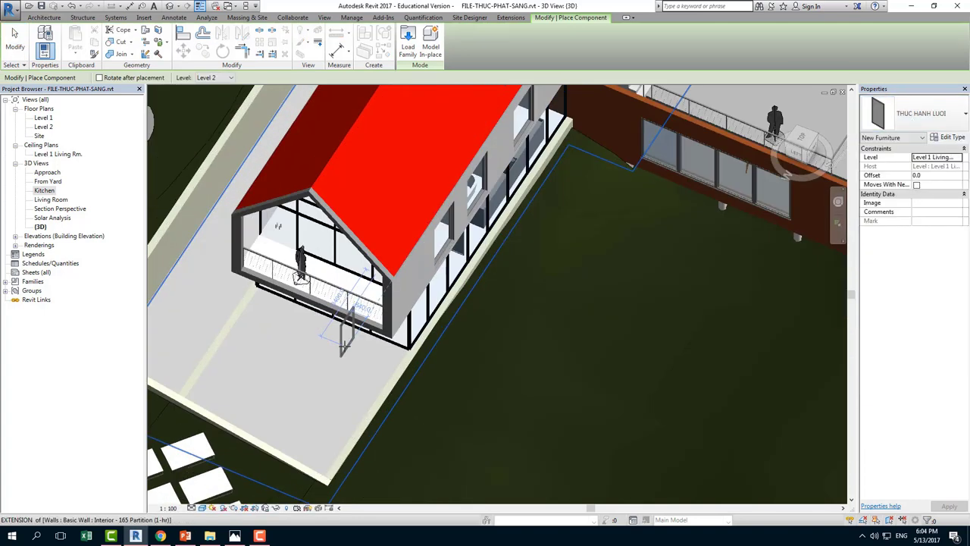
pyautogui.scroll(2, 334, 383)
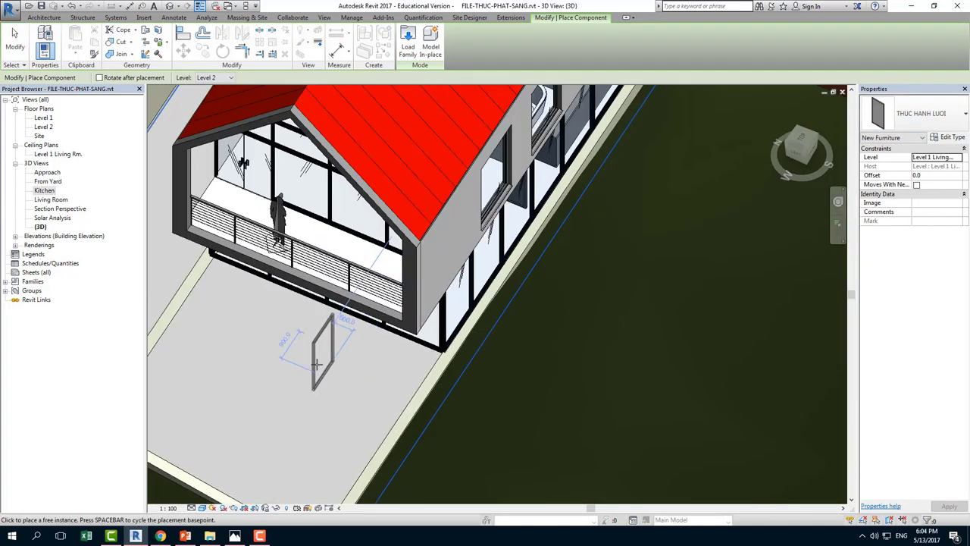
pyautogui.press('Escape')
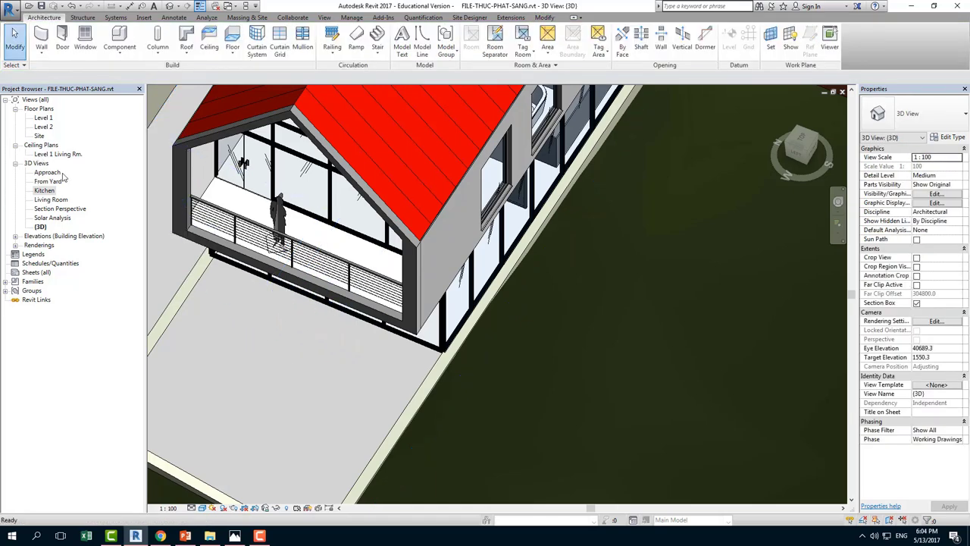
# Step: Reopen the Kitchen 3D view and switch back to the mesh museum pin in Chrome
pyautogui.click(48, 199)
pyautogui.doubleClick(46, 190)
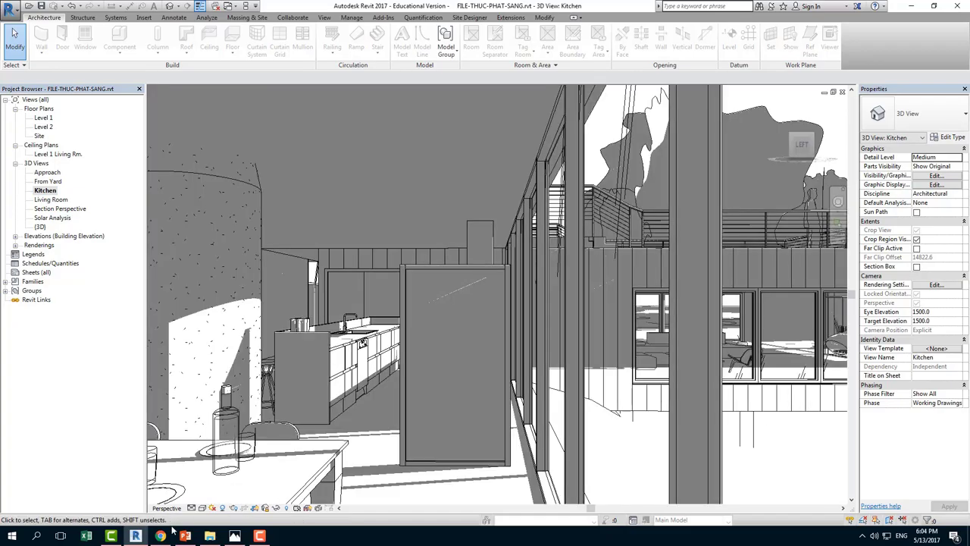
pyautogui.click(161, 536)
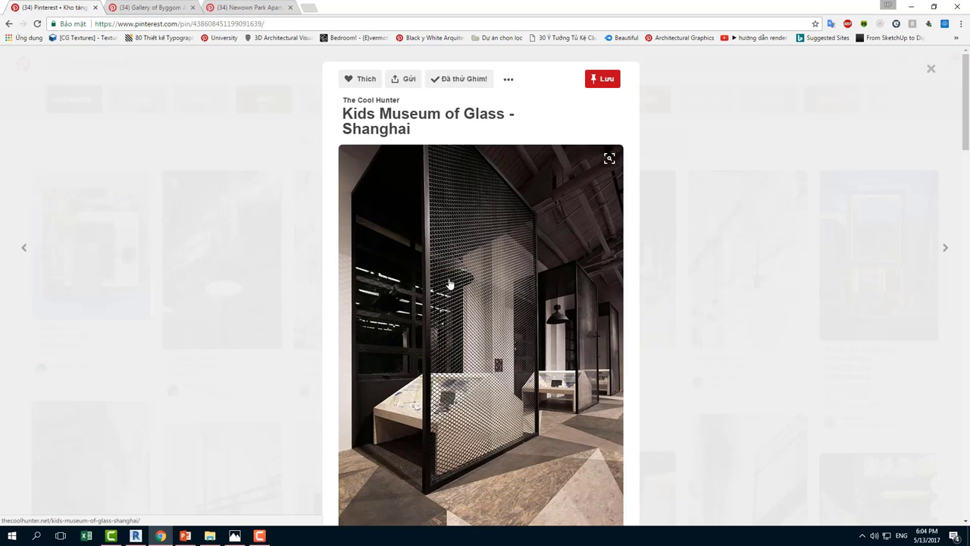
# Step: Search Google for 'mesh map texture' in a new tab and show image results
pyautogui.click(307, 7)
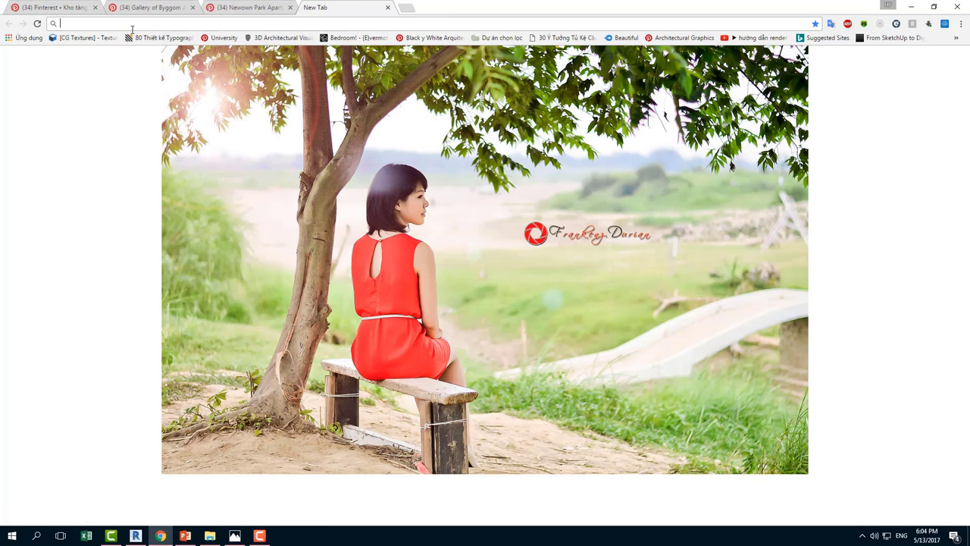
pyautogui.write('me')
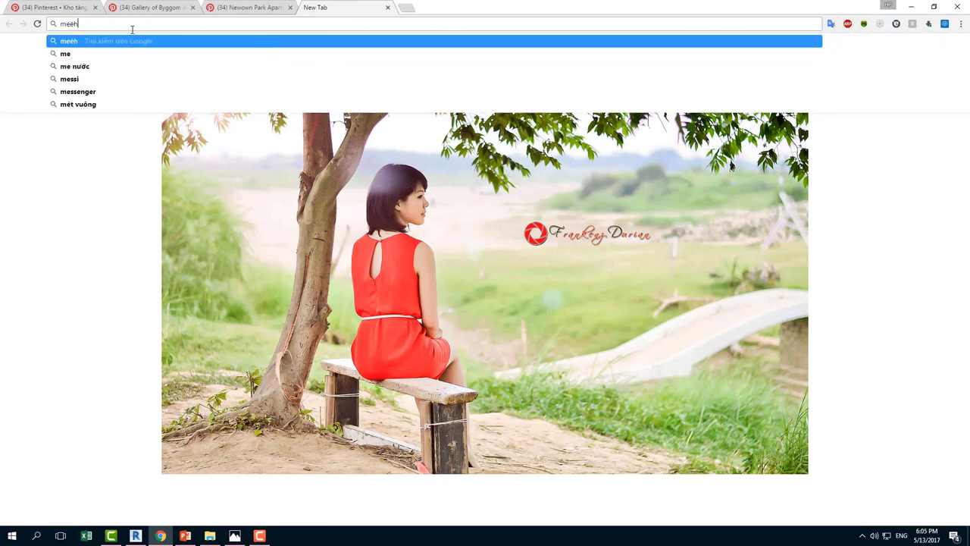
pyautogui.write('sh')
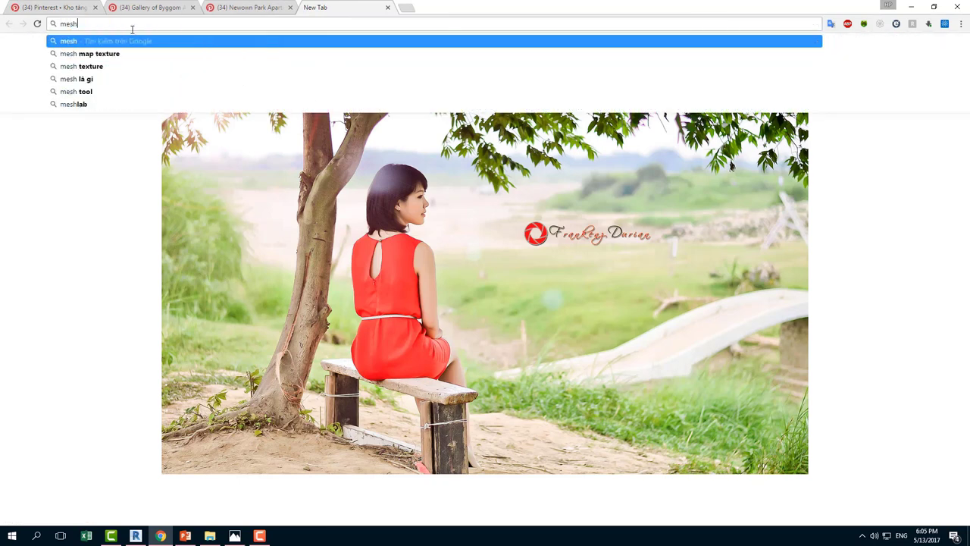
pyautogui.press('Down')
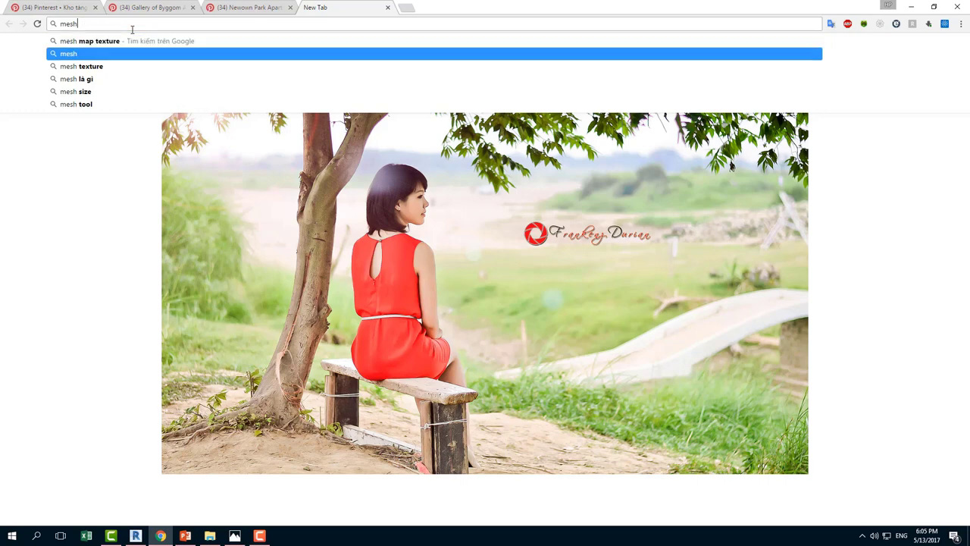
pyautogui.press('Up')
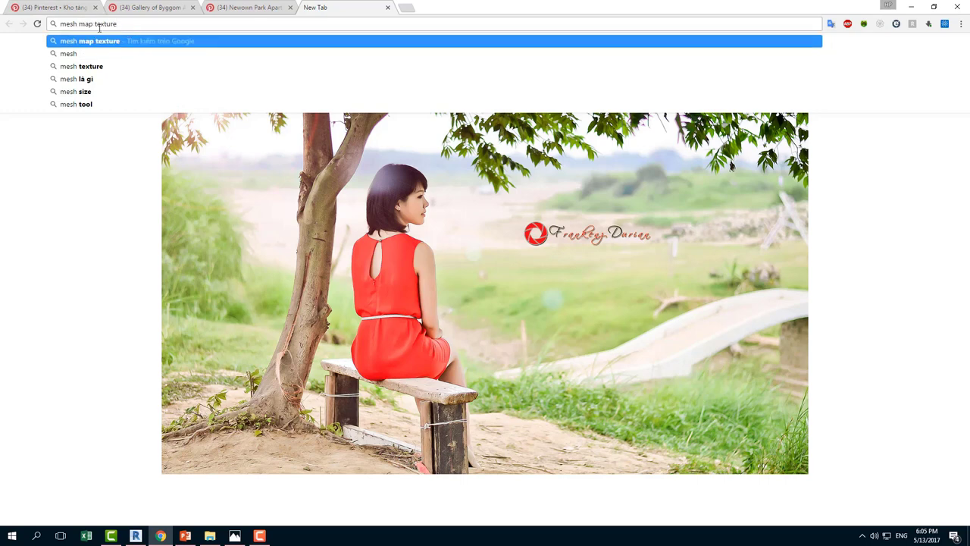
pyautogui.doubleClick(76, 23)
pyautogui.click(154, 25)
pyautogui.press('Return')
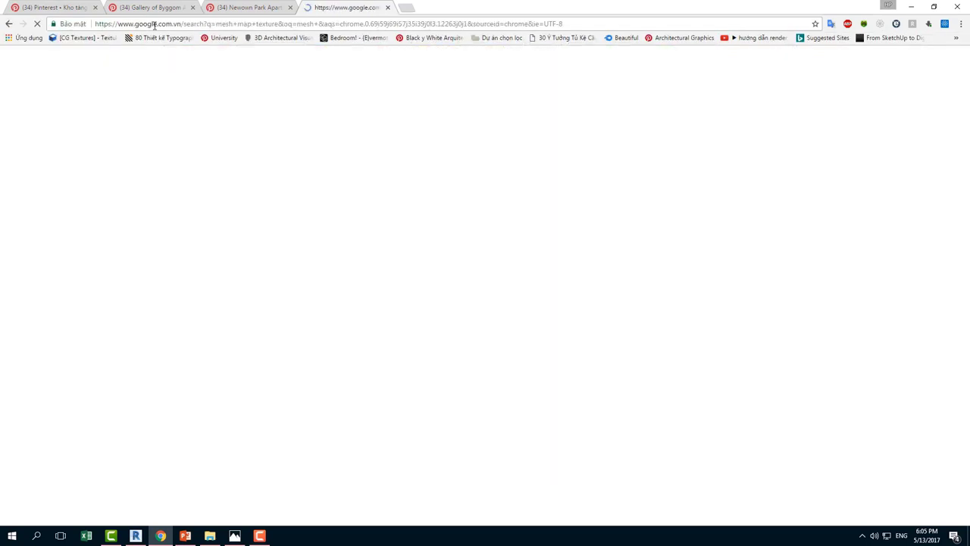
pyautogui.click(130, 96)
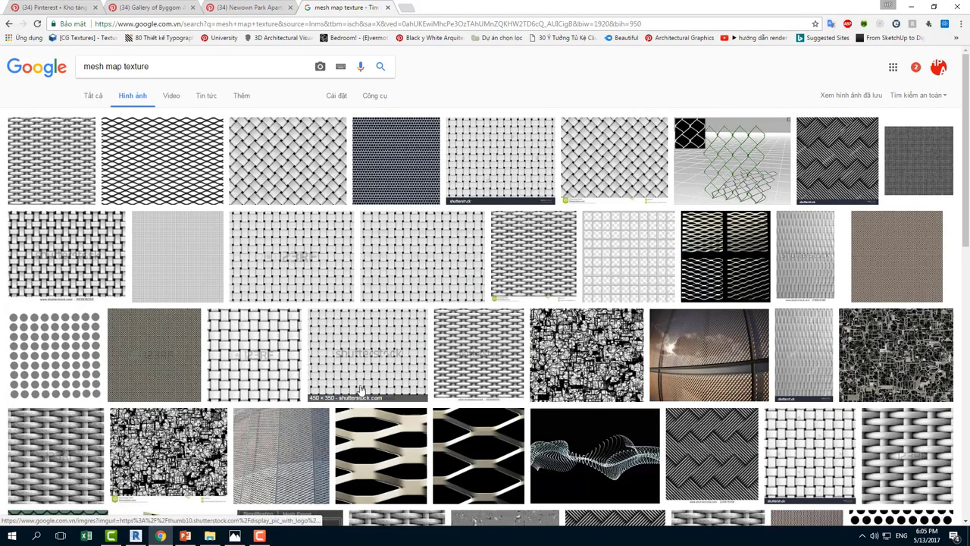
# Step: Preview the expanded metal, hex-mesh, woven mesh and perforated metal texture images
pyautogui.click(137, 161)
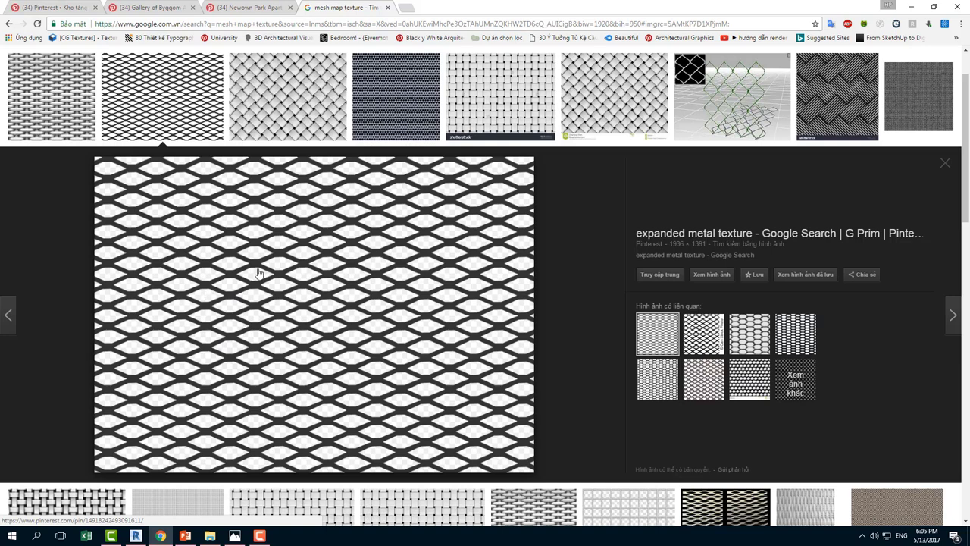
pyautogui.click(379, 111)
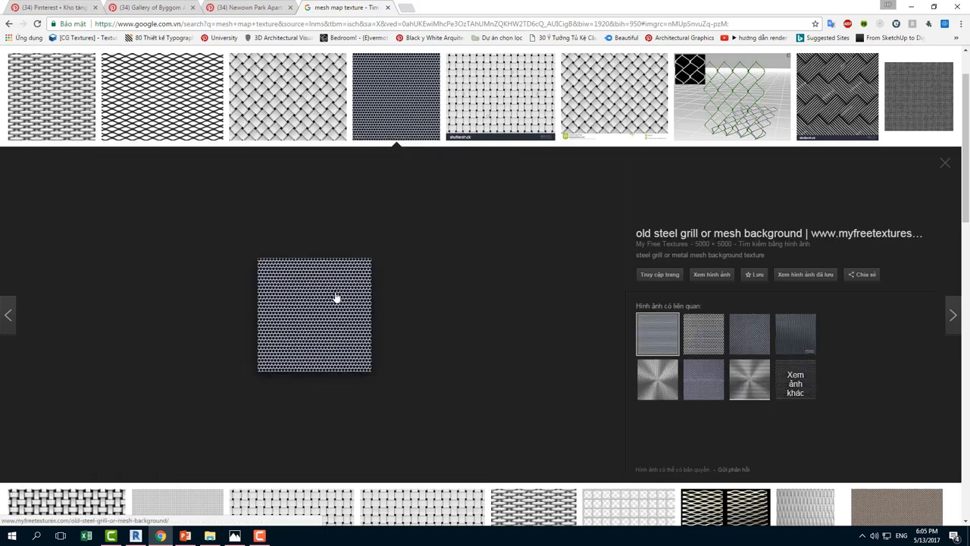
pyautogui.click(302, 114)
pyautogui.click(199, 99)
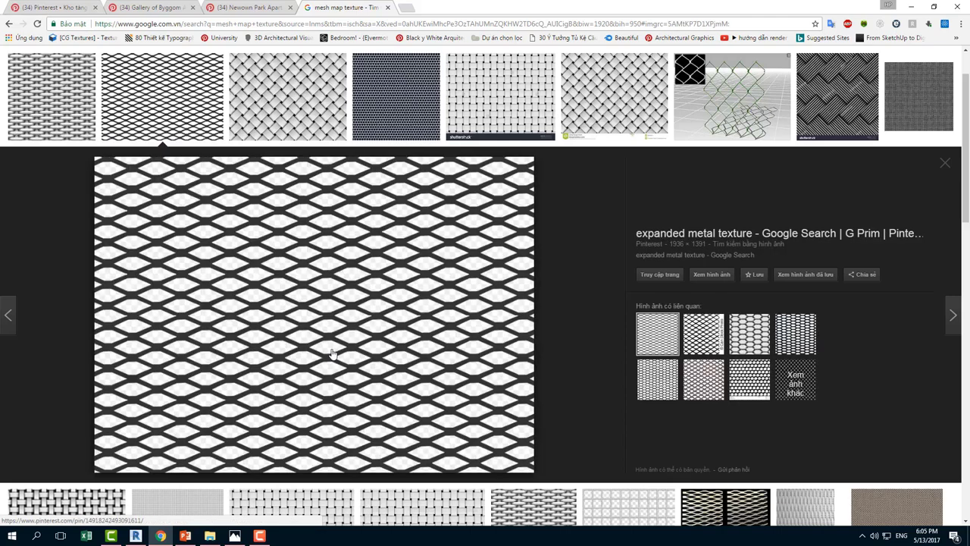
pyautogui.scroll(-2, 275, 338)
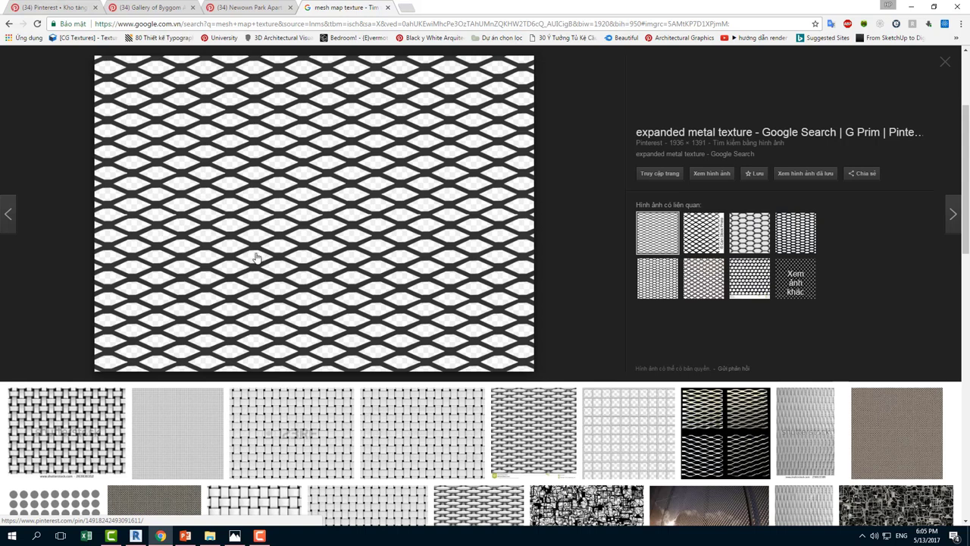
pyautogui.scroll(-1, 257, 259)
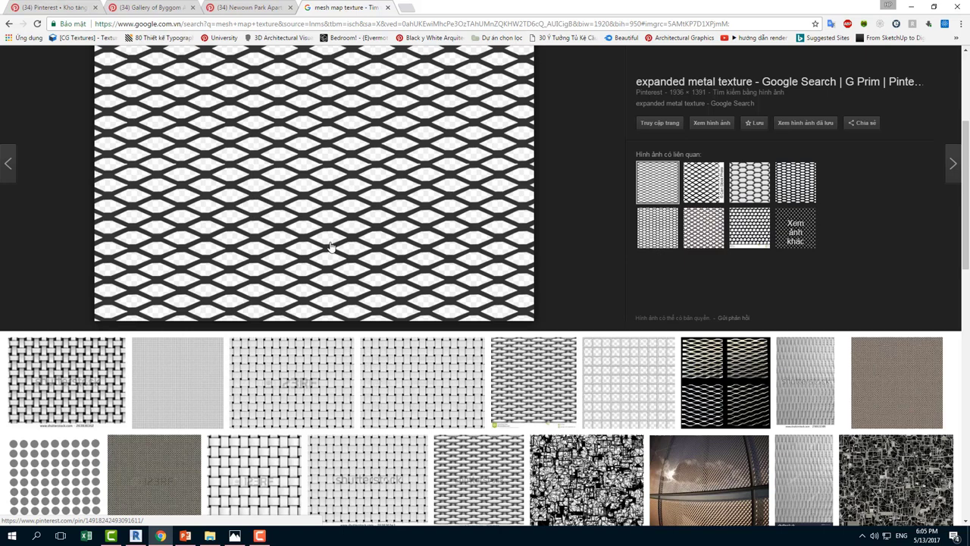
pyautogui.click(704, 226)
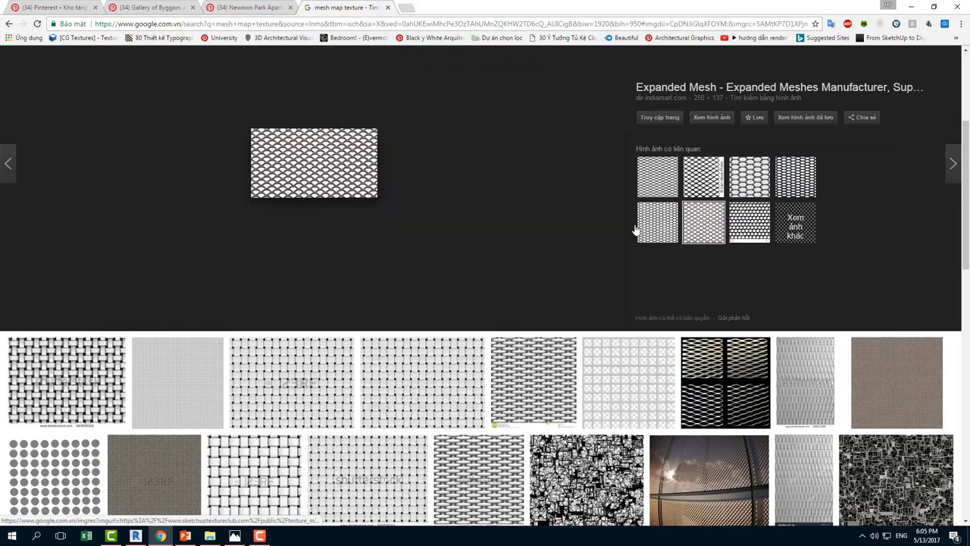
pyautogui.click(648, 232)
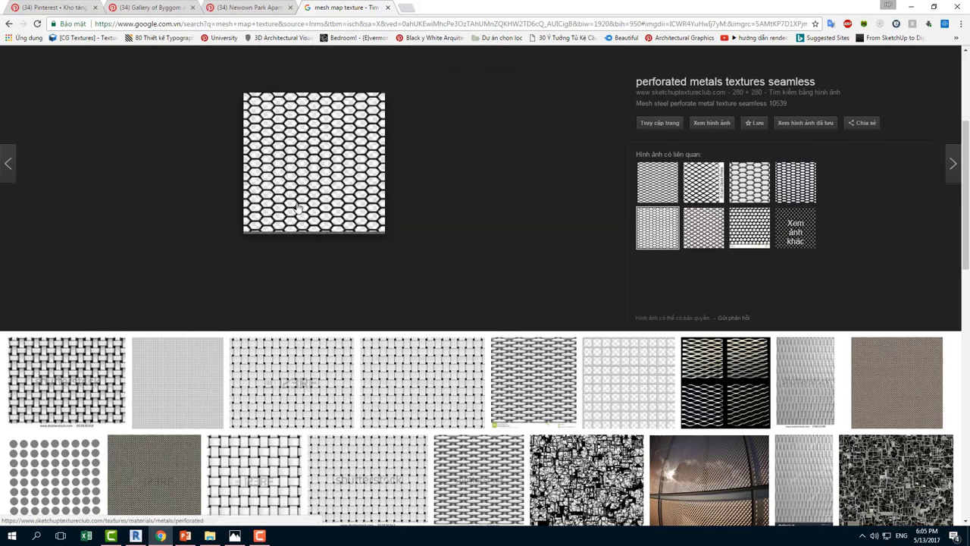
# Step: Compare the textures with the Newown Park and Byggom pins, then return to Revit
pyautogui.click(277, 7)
pyautogui.click(180, 6)
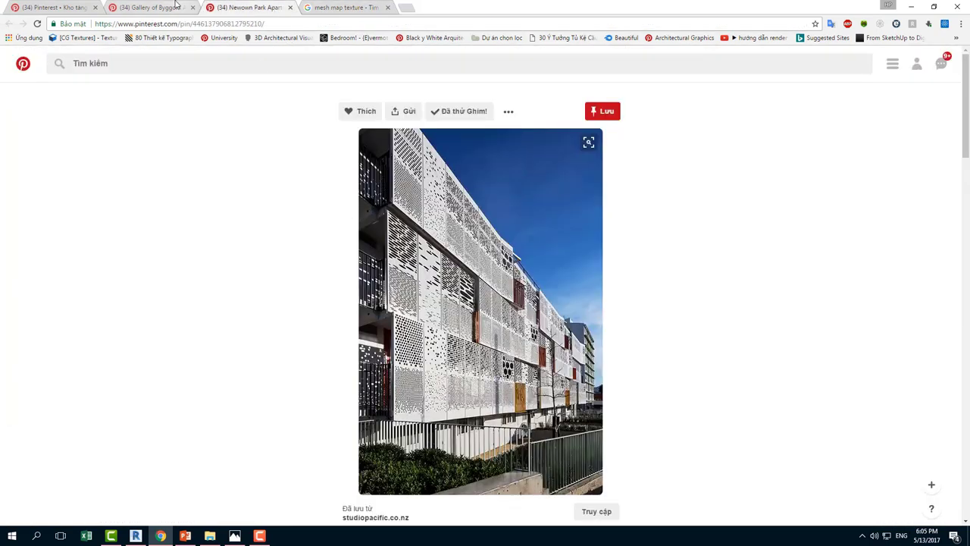
pyautogui.click(345, 6)
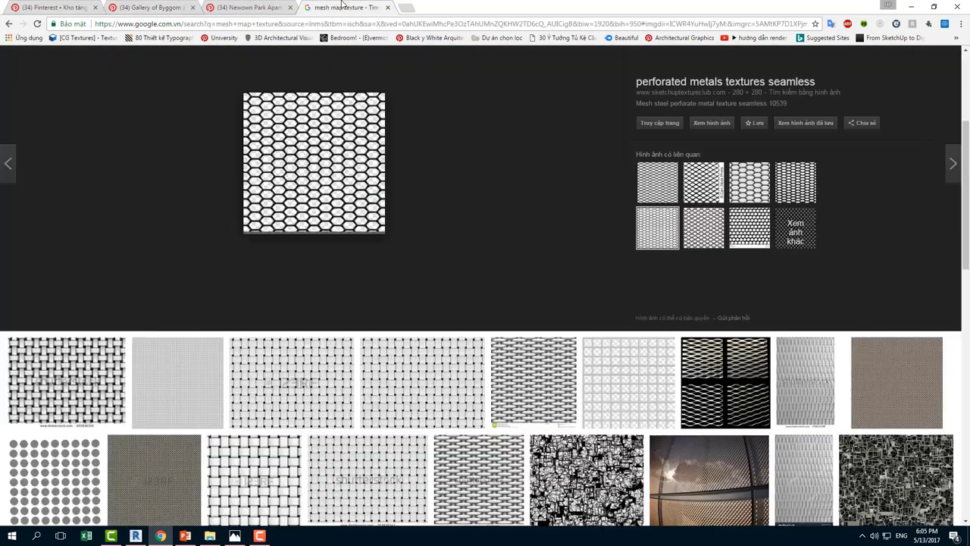
pyautogui.click(136, 536)
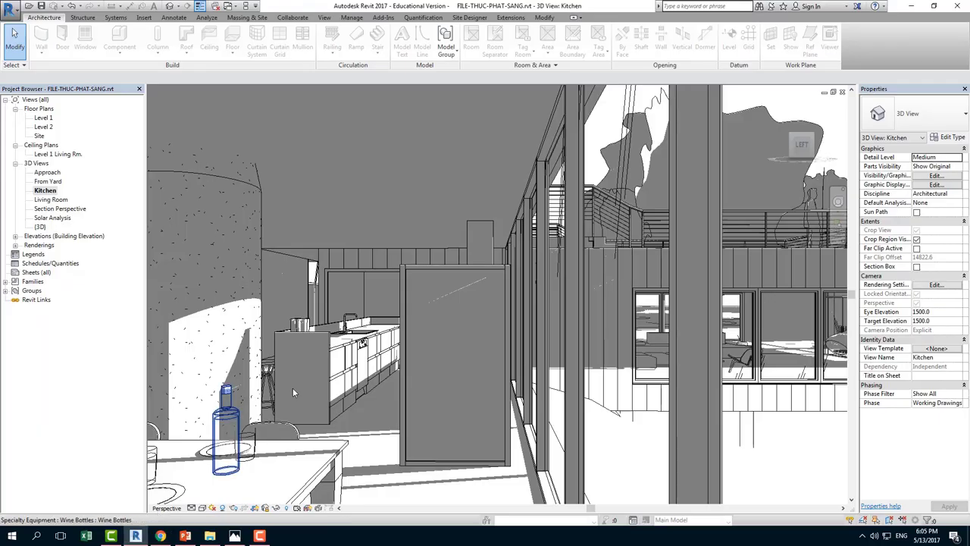
# Step: Set the THUC HANH LUOI panel's Frame material to Metal - Steel - 345 MPa, then start choosing its Inside material
pyautogui.click(409, 326)
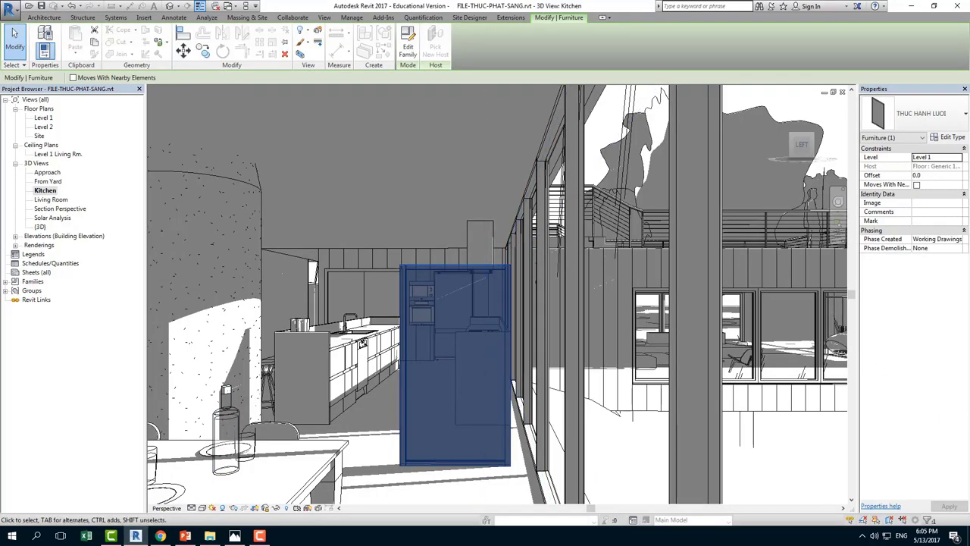
pyautogui.click(947, 137)
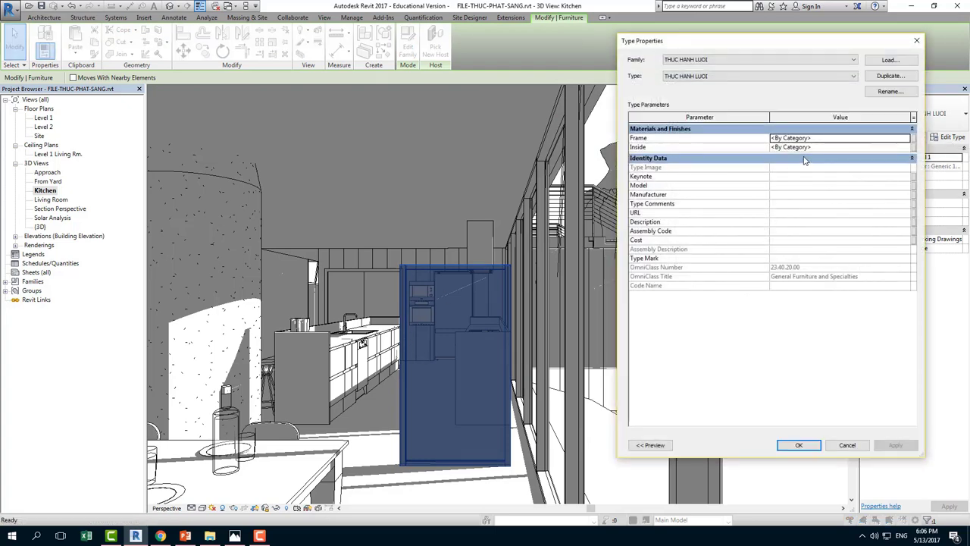
pyautogui.click(907, 139)
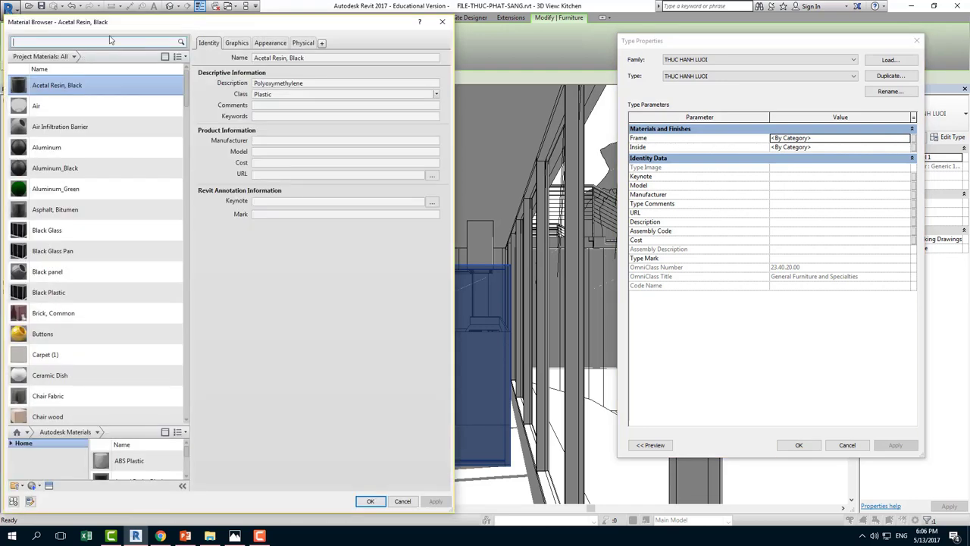
pyautogui.click(126, 41)
pyautogui.write('steel')
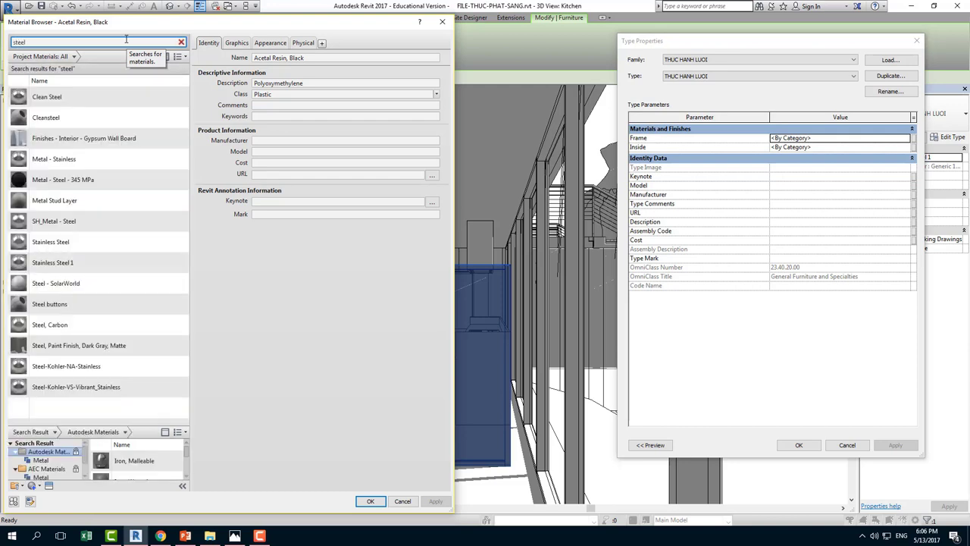
pyautogui.click(62, 185)
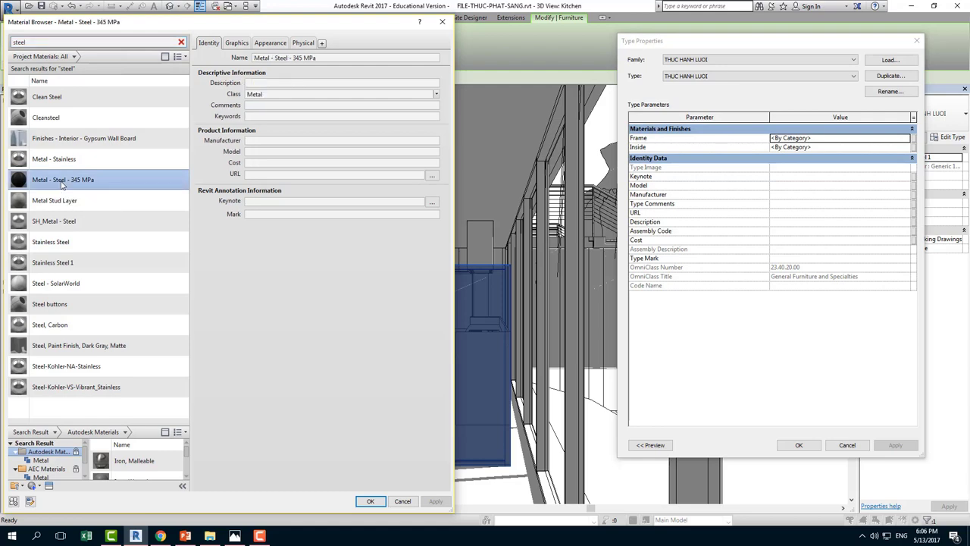
pyautogui.doubleClick(62, 185)
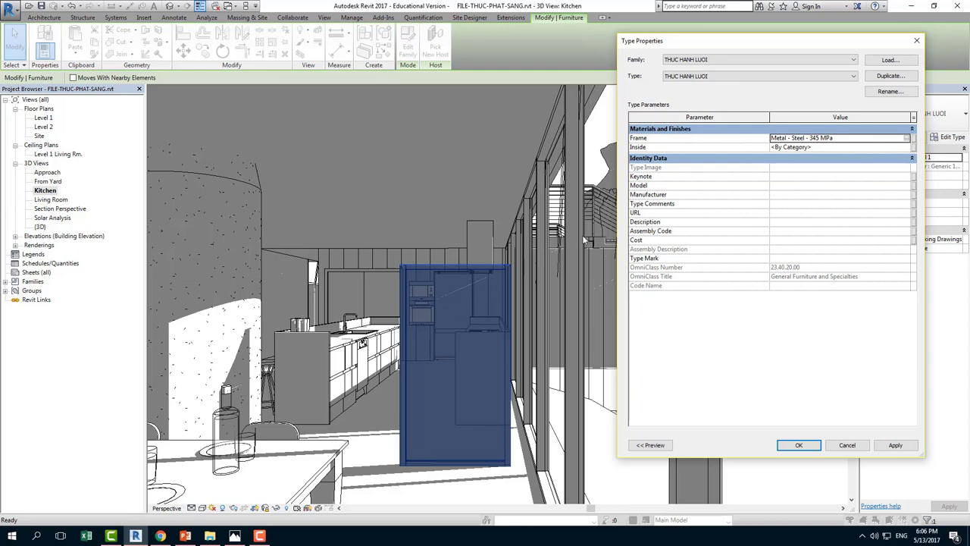
pyautogui.click(909, 148)
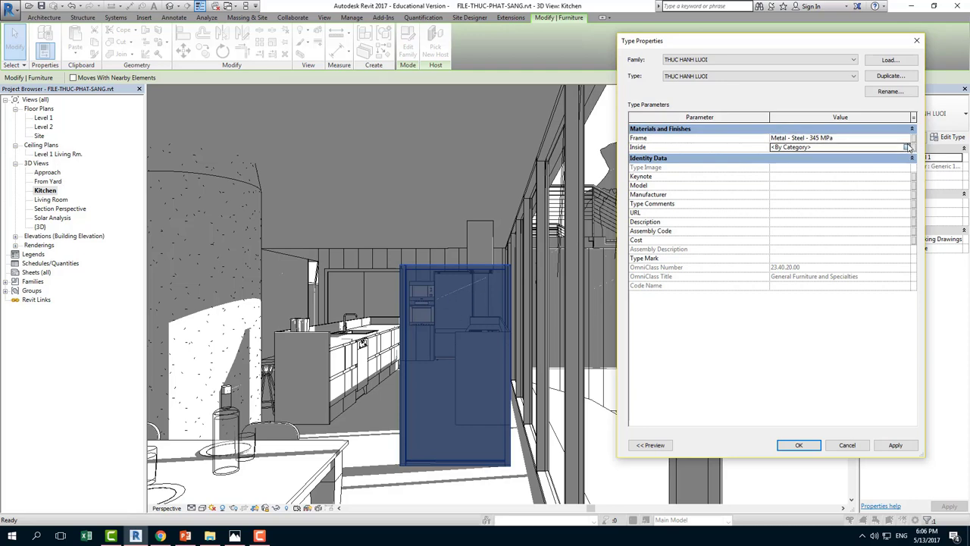
pyautogui.click(908, 147)
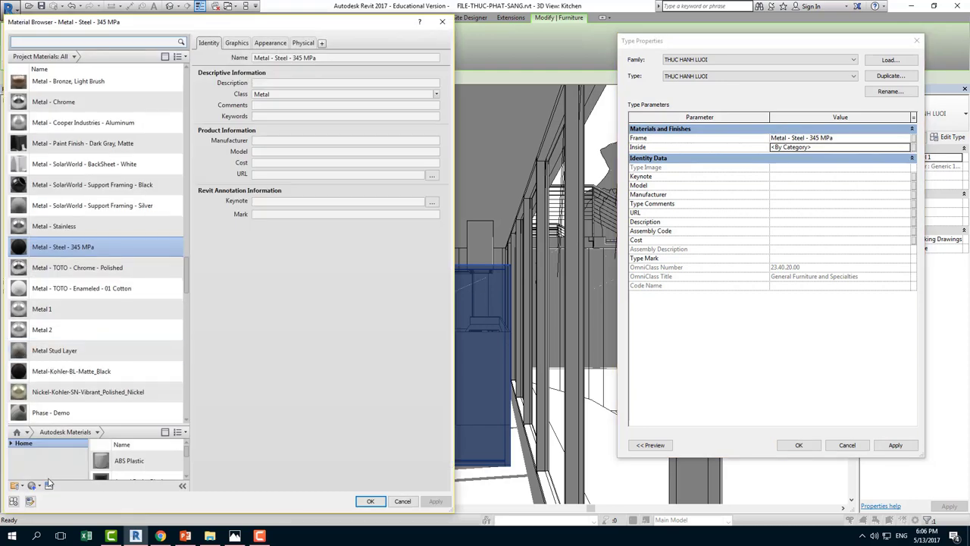
# Step: Create a new material and rename it THEP DUC LO
pyautogui.click(39, 486)
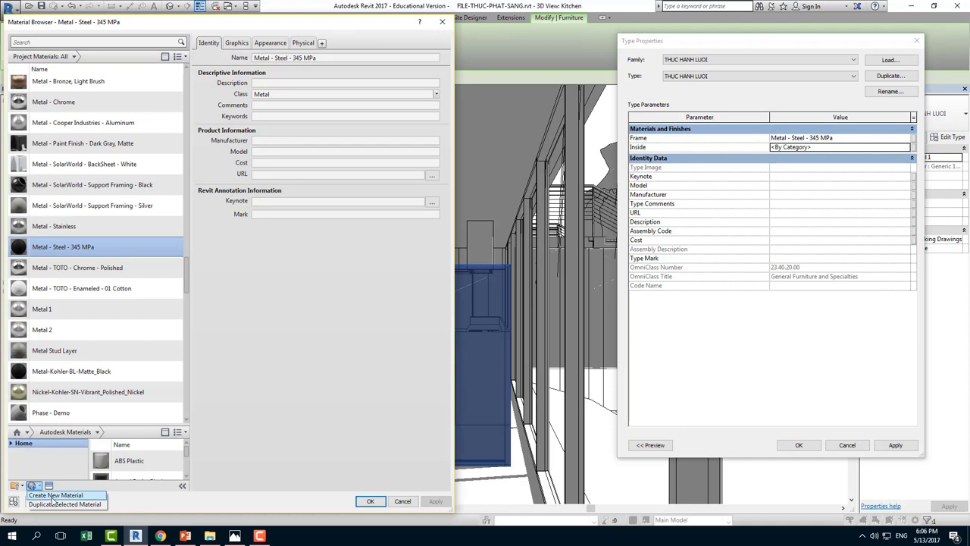
pyautogui.click(53, 496)
pyautogui.rightClick(85, 248)
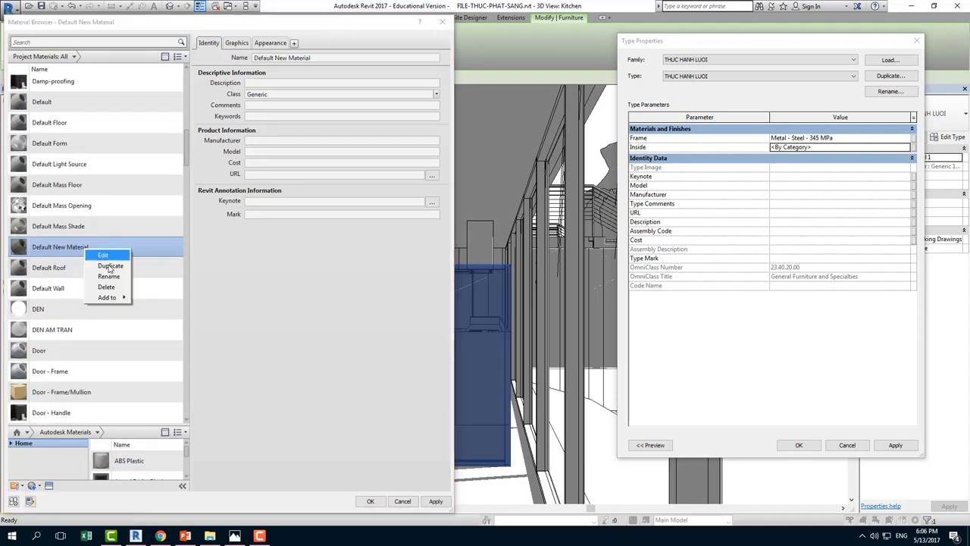
pyautogui.click(109, 277)
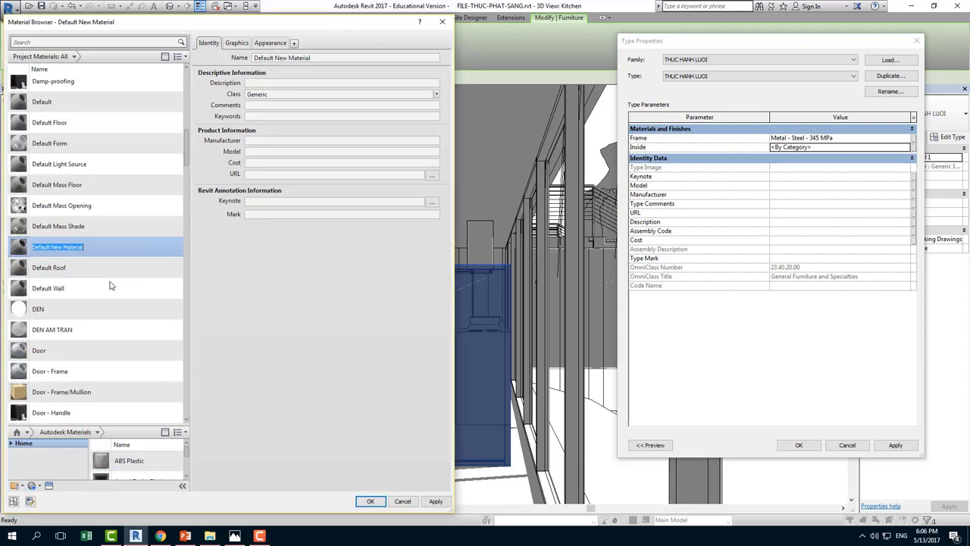
pyautogui.write('THEP DUC LO')
pyautogui.press('Return')
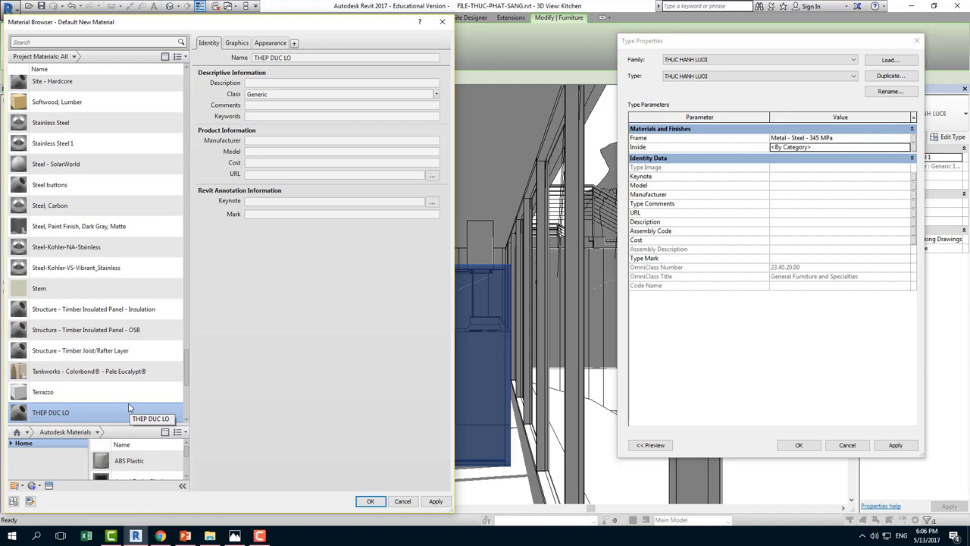
# Step: Give its appearance an RGB 13 13 13 colour, Metallic highlights and glossiness 47
pyautogui.click(268, 43)
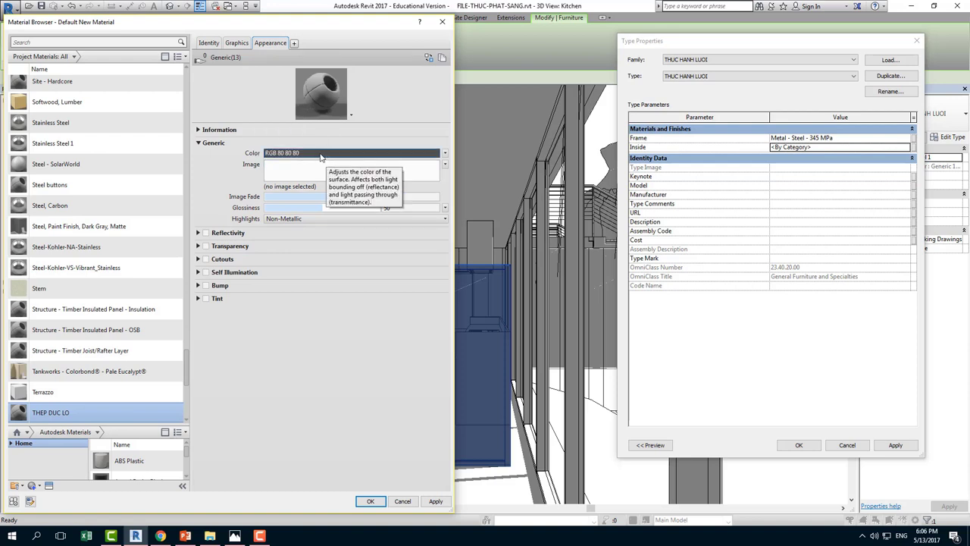
pyautogui.click(320, 154)
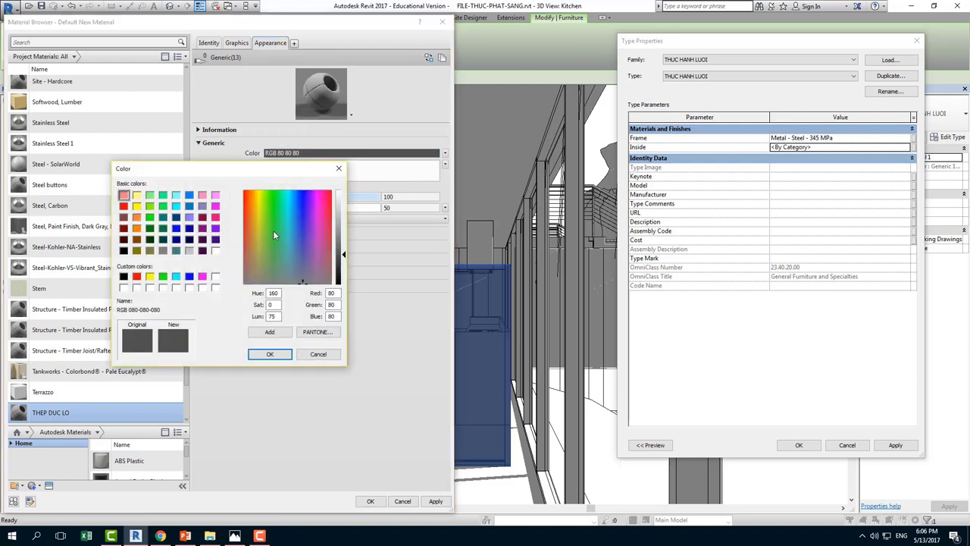
pyautogui.click(347, 281)
pyautogui.click(281, 354)
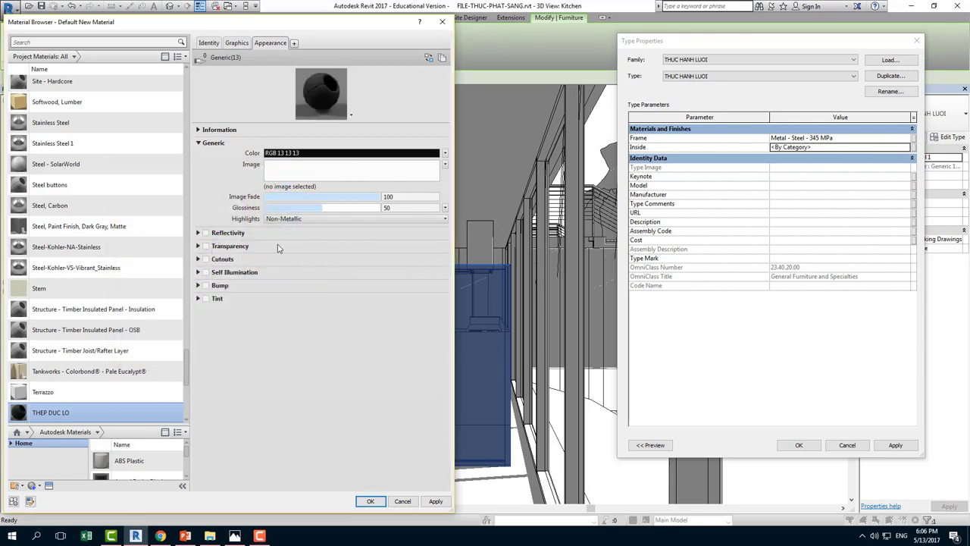
pyautogui.click(312, 219)
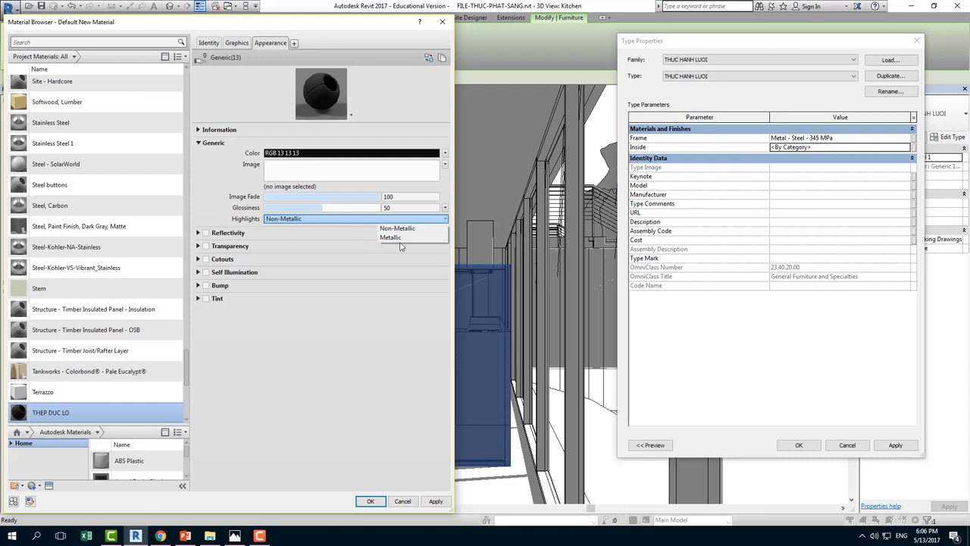
pyautogui.click(394, 238)
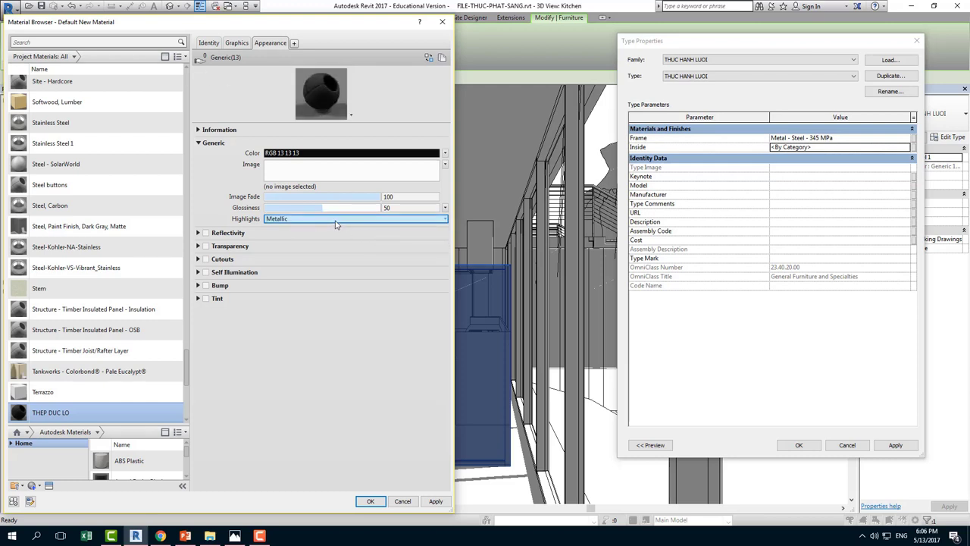
pyautogui.moveTo(322, 207); pyautogui.dragTo(330, 207)
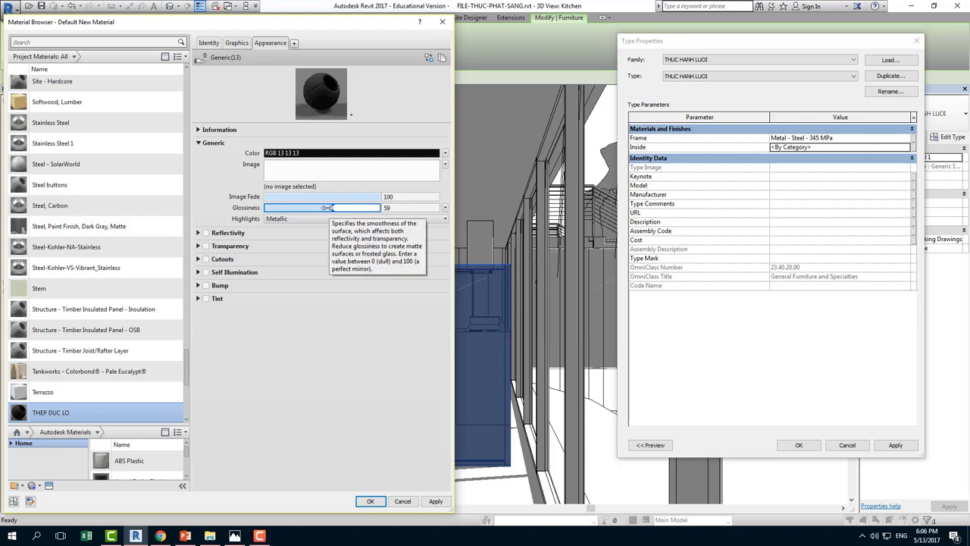
pyautogui.moveTo(327, 207); pyautogui.dragTo(313, 208)
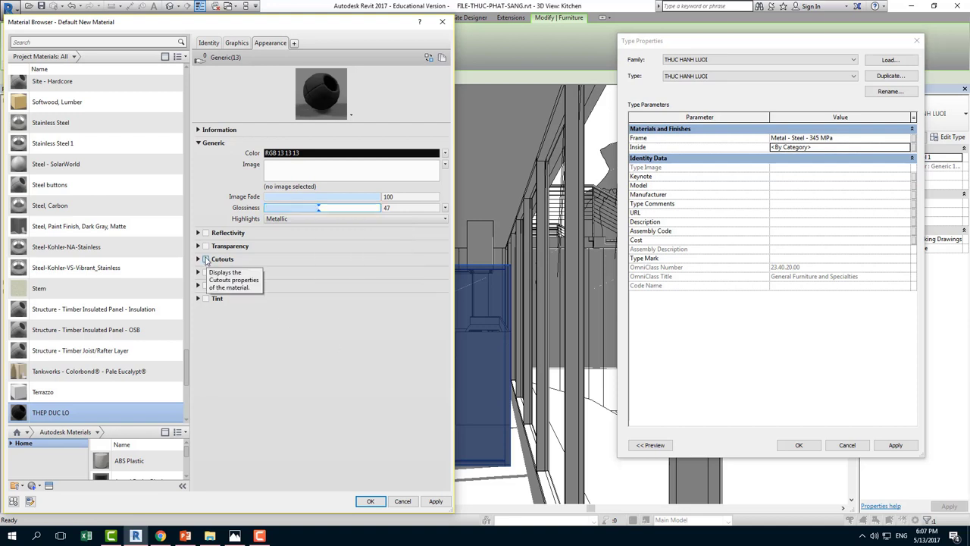
# Step: Enable Cutouts on THEP DUC LO using Chain-link.cutout.png from FILE THUC HANH > MAP
pyautogui.click(207, 260)
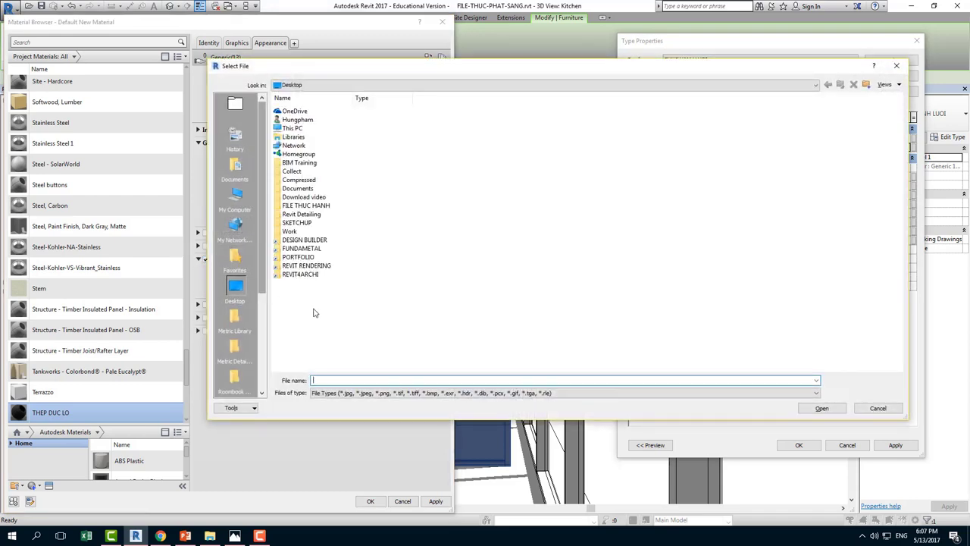
pyautogui.doubleClick(322, 267)
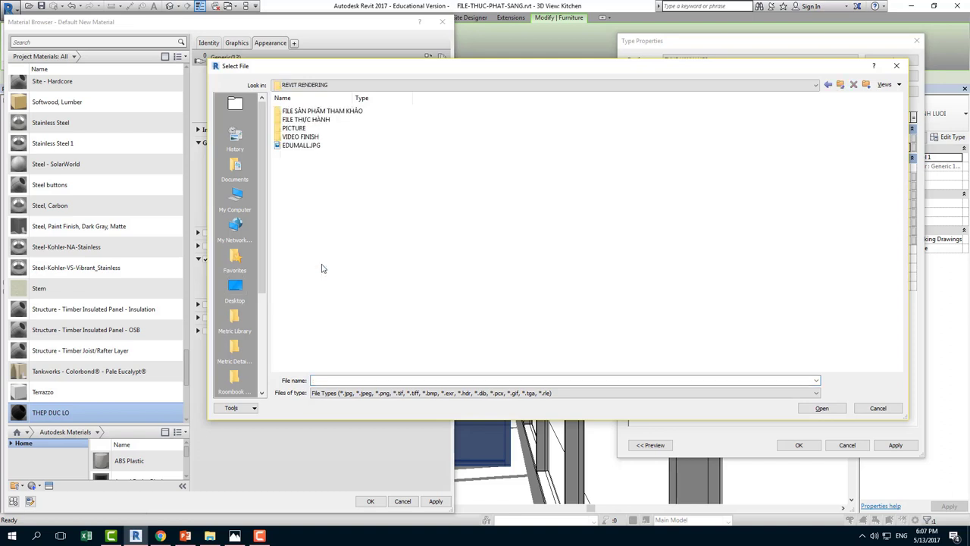
pyautogui.doubleClick(301, 121)
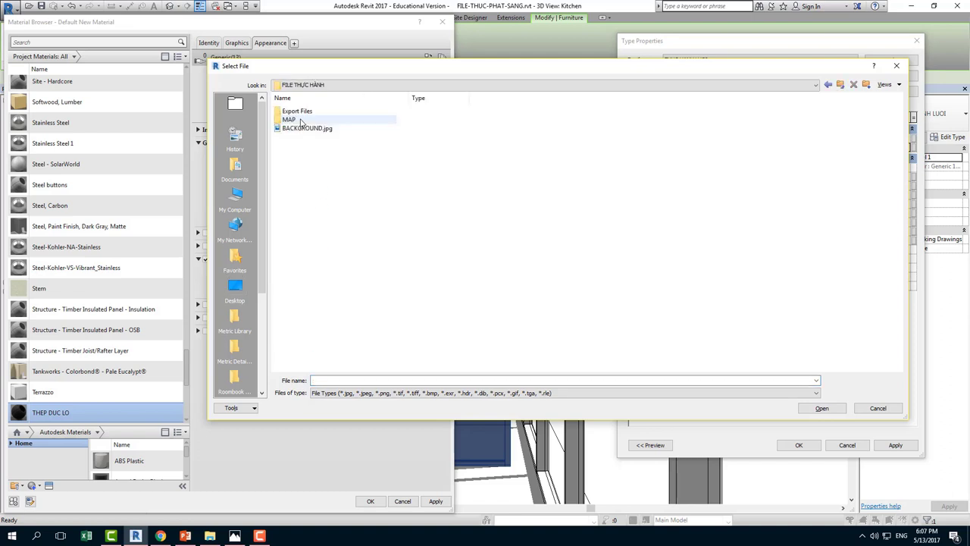
pyautogui.doubleClick(301, 122)
pyautogui.rightClick(314, 184)
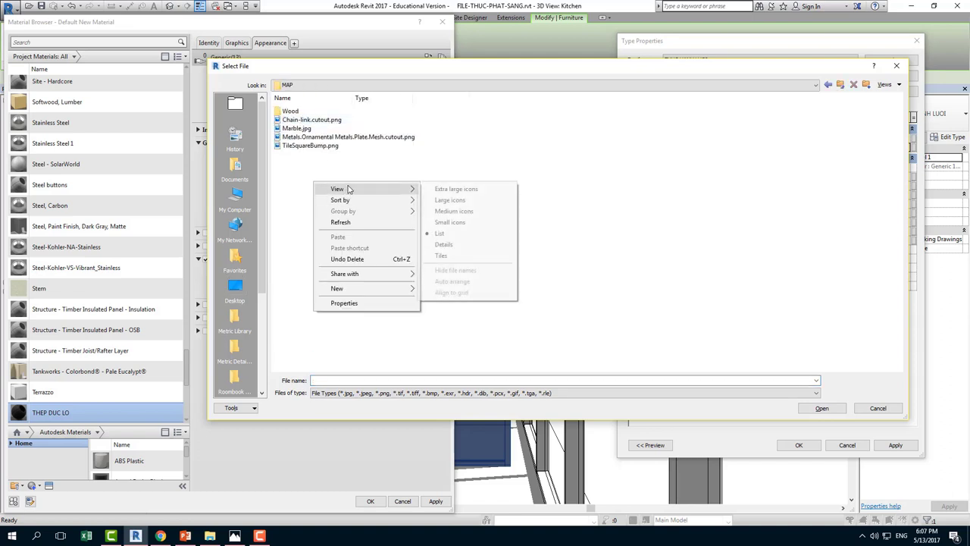
pyautogui.click(455, 189)
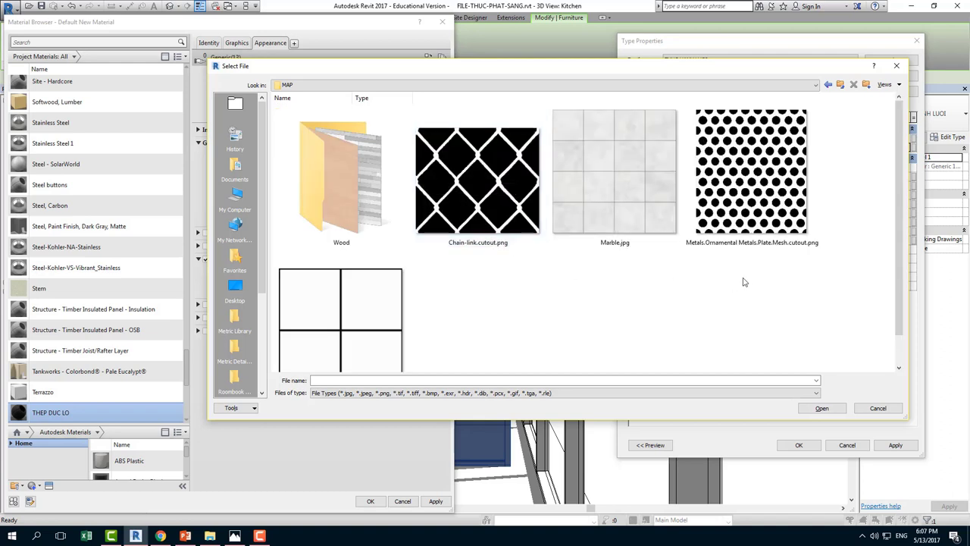
pyautogui.click(463, 227)
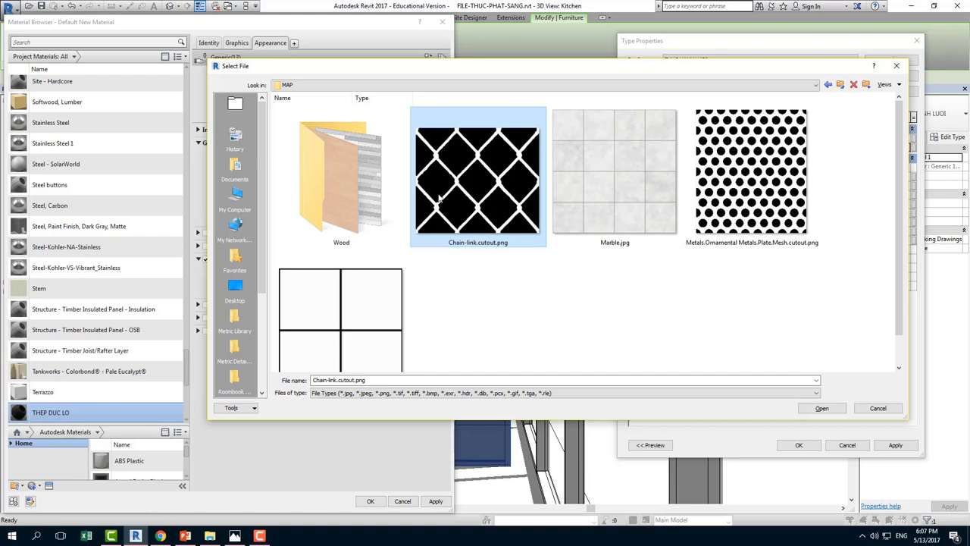
pyautogui.doubleClick(486, 172)
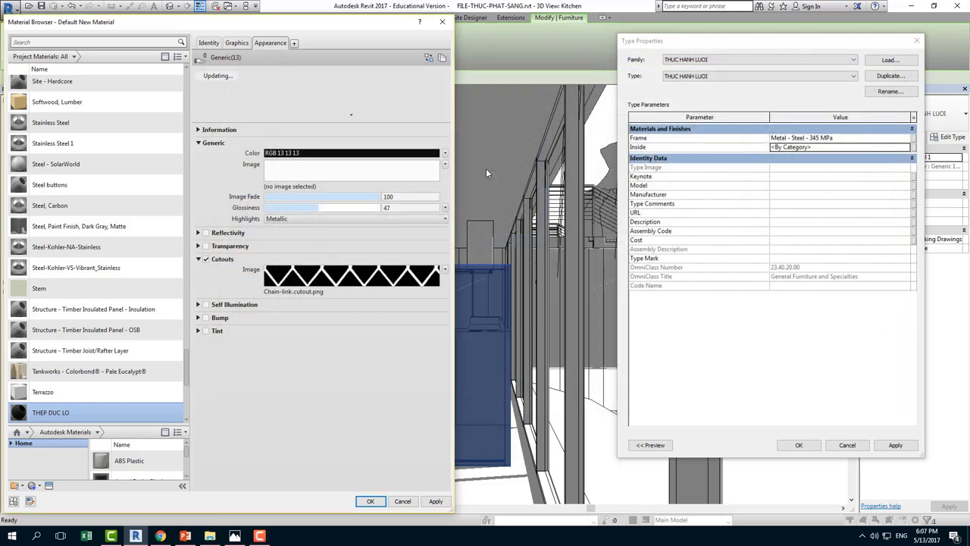
# Step: Preview THEP DUC LO on an enlarged Draped Fabric scene and accept it as the Inside material
pyautogui.click(351, 115)
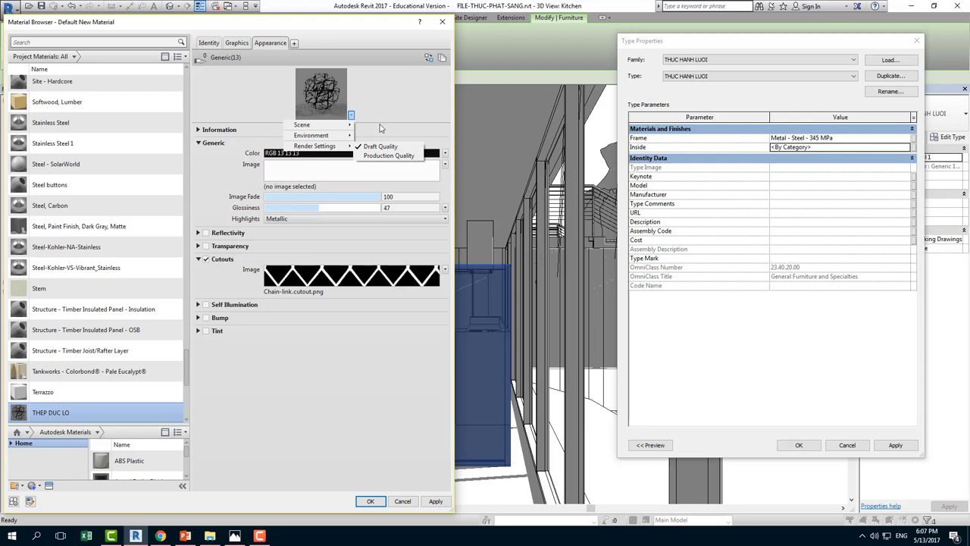
pyautogui.moveTo(379, 122); pyautogui.dragTo(413, 379)
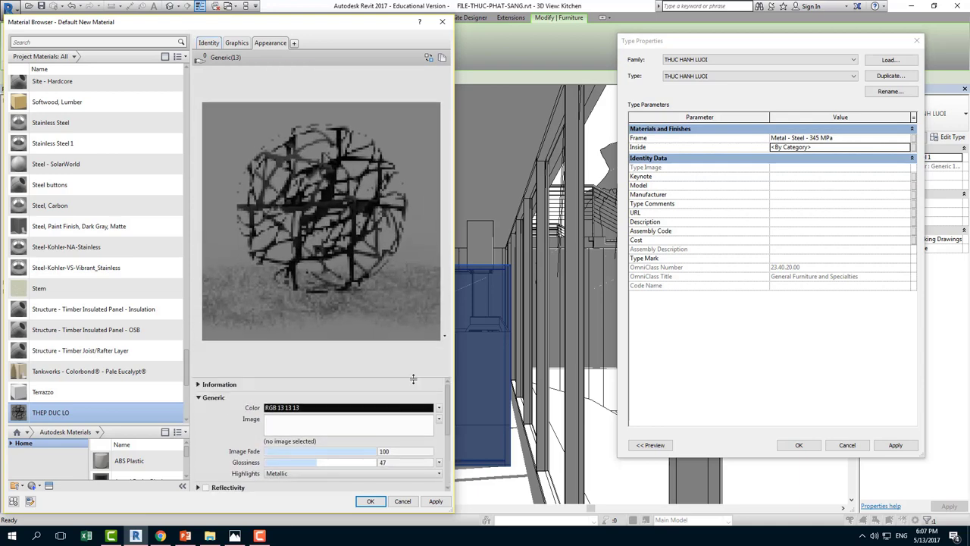
pyautogui.click(445, 337)
pyautogui.moveTo(396, 346)
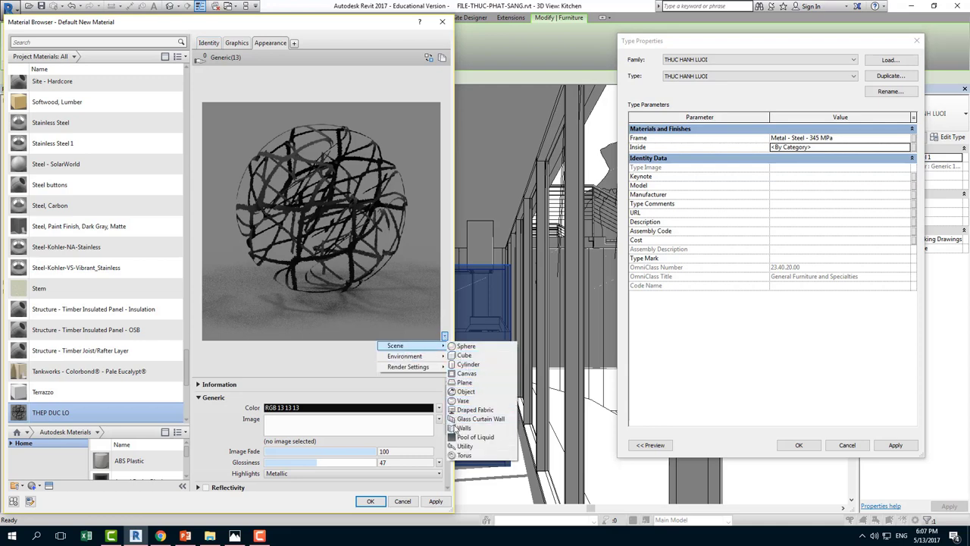
pyautogui.click(449, 412)
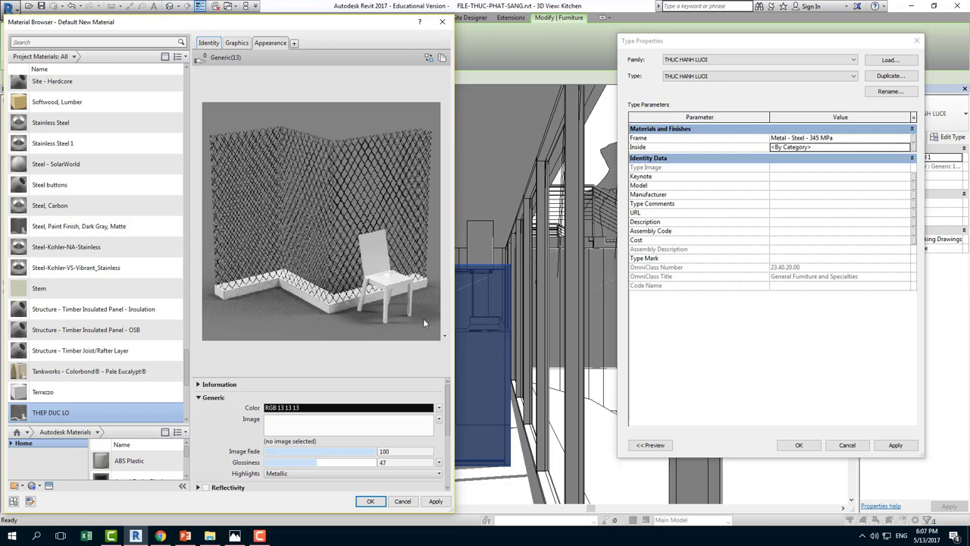
pyautogui.click(367, 501)
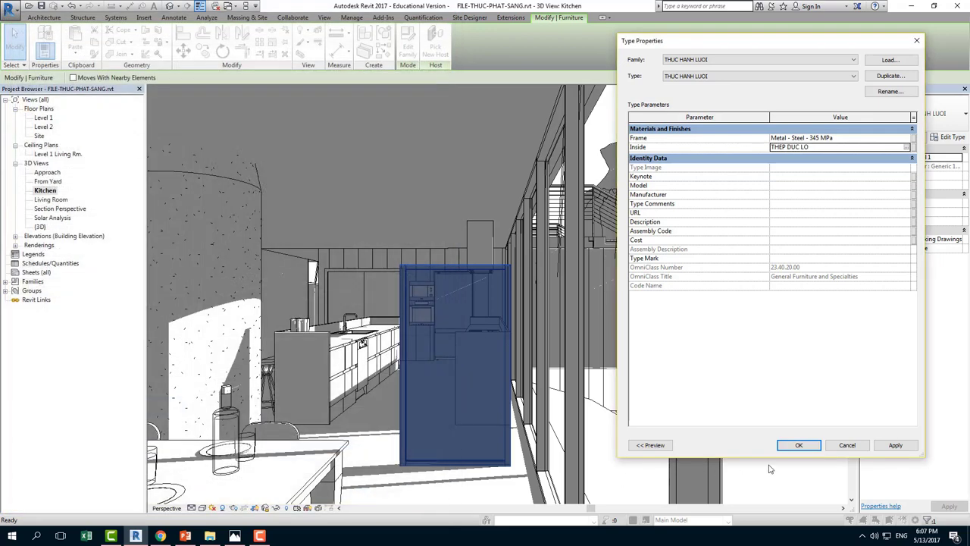
# Step: Confirm the panel's type changes, clear the selection and zoom the Kitchen view to fit
pyautogui.click(808, 448)
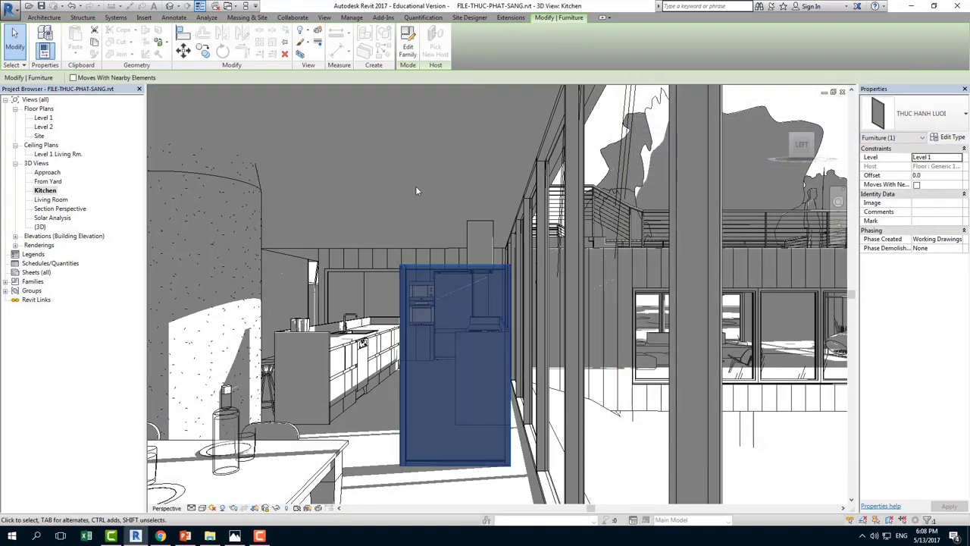
pyautogui.press('Escape')
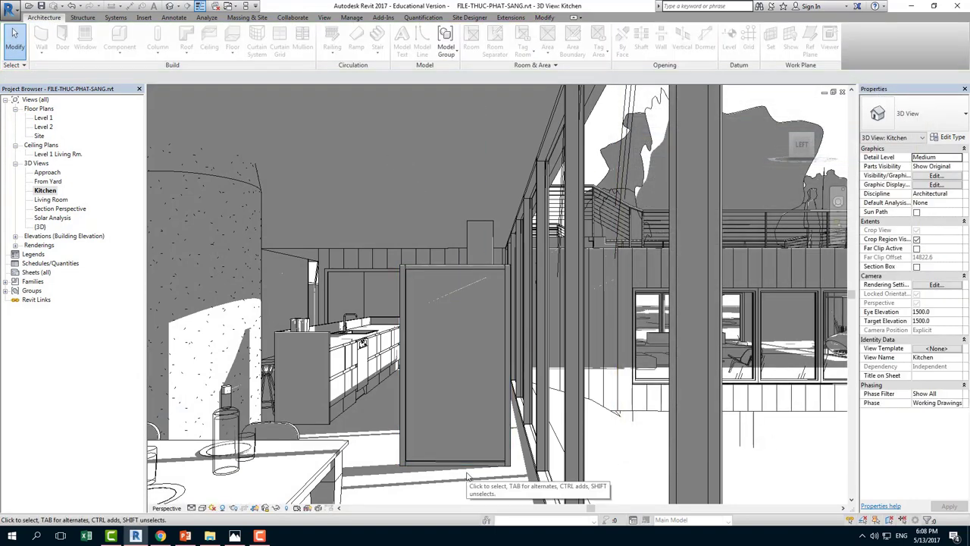
pyautogui.scroll(-1, 467, 444)
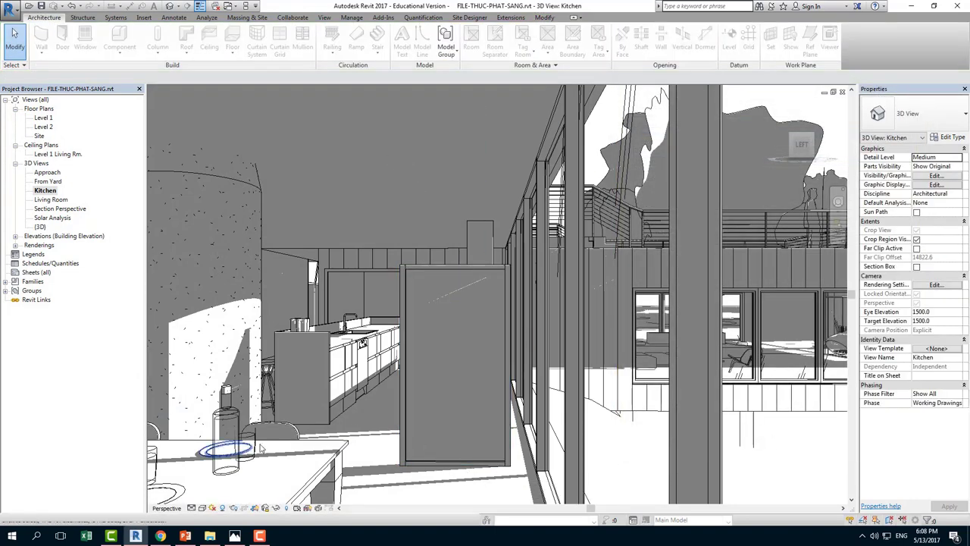
pyautogui.scroll(-1, 470, 438)
pyautogui.scroll(-1, 476, 430)
pyautogui.scroll(-1, 482, 423)
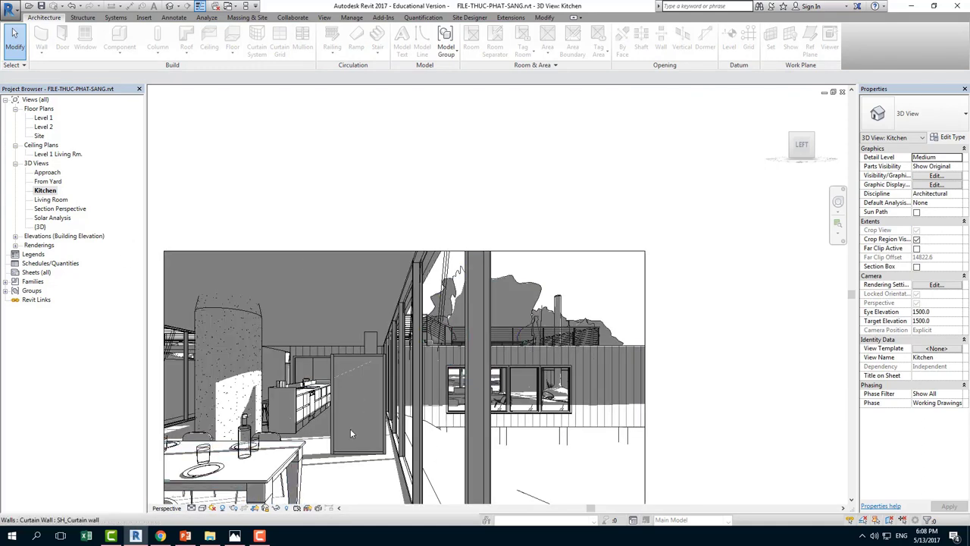
pyautogui.scroll(-2, 628, 329)
pyautogui.rightClick(721, 232)
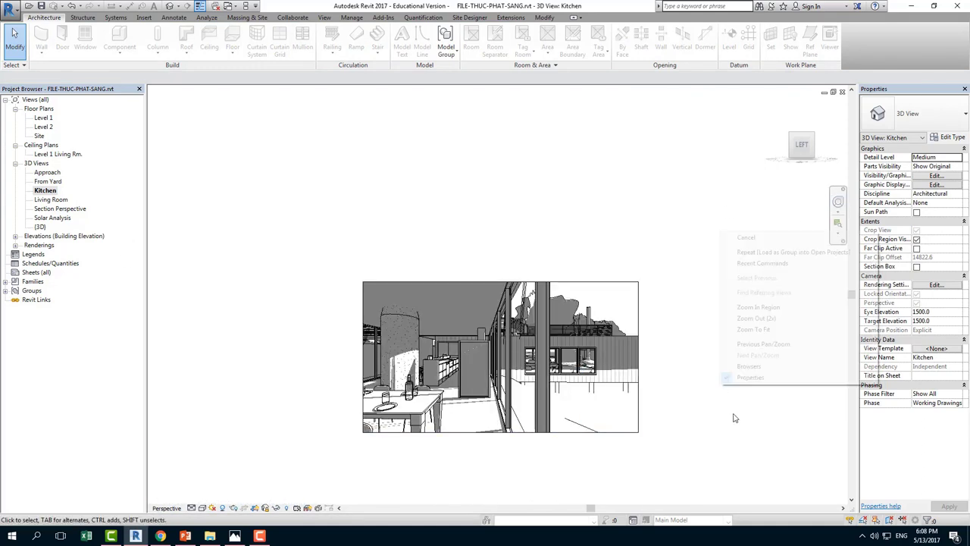
pyautogui.click(746, 330)
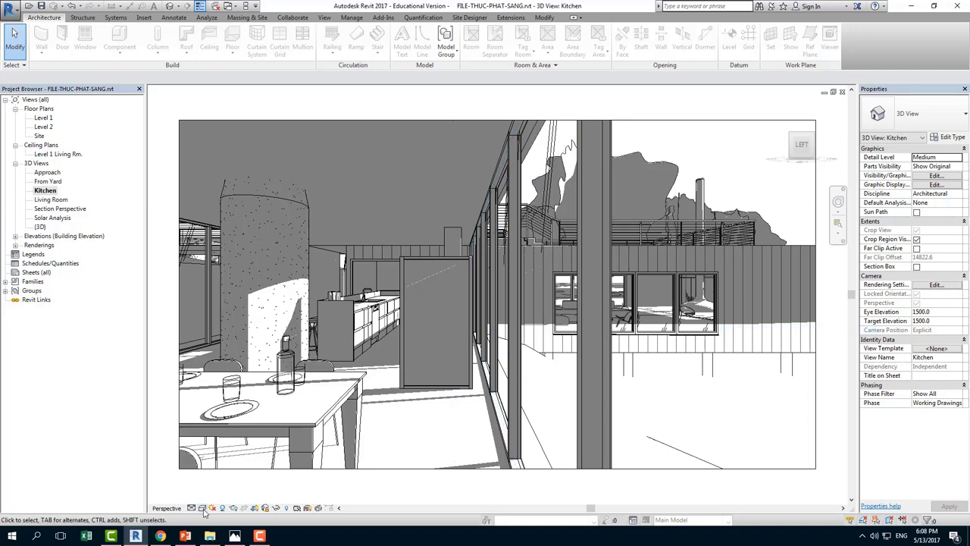
# Step: Set the Kitchen view's render quality to Medium
pyautogui.click(233, 507)
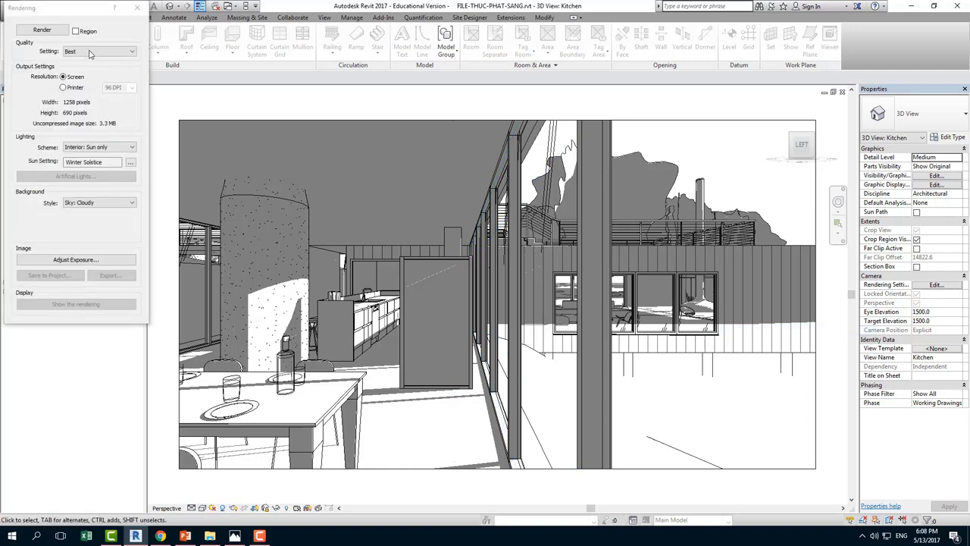
pyautogui.click(98, 52)
pyautogui.click(83, 76)
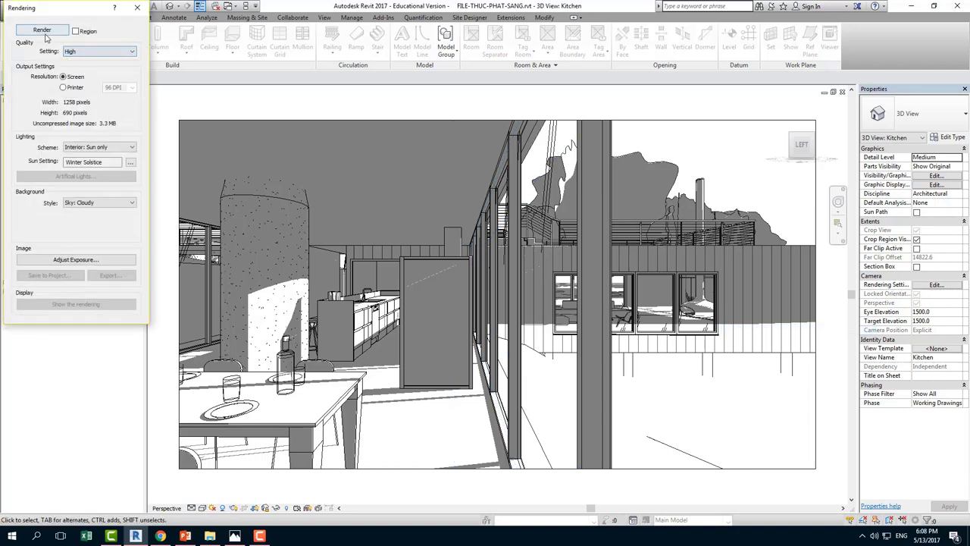
pyautogui.click(97, 52)
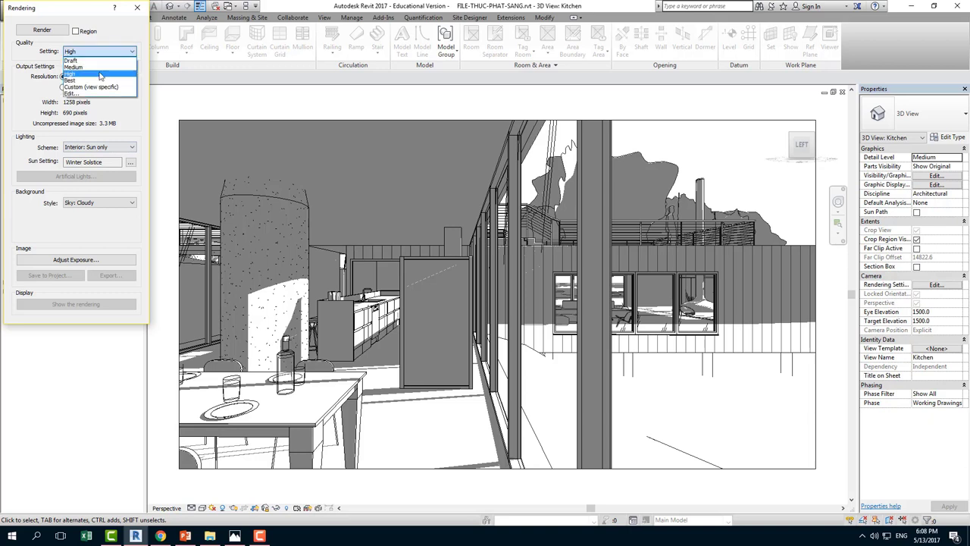
pyautogui.click(103, 68)
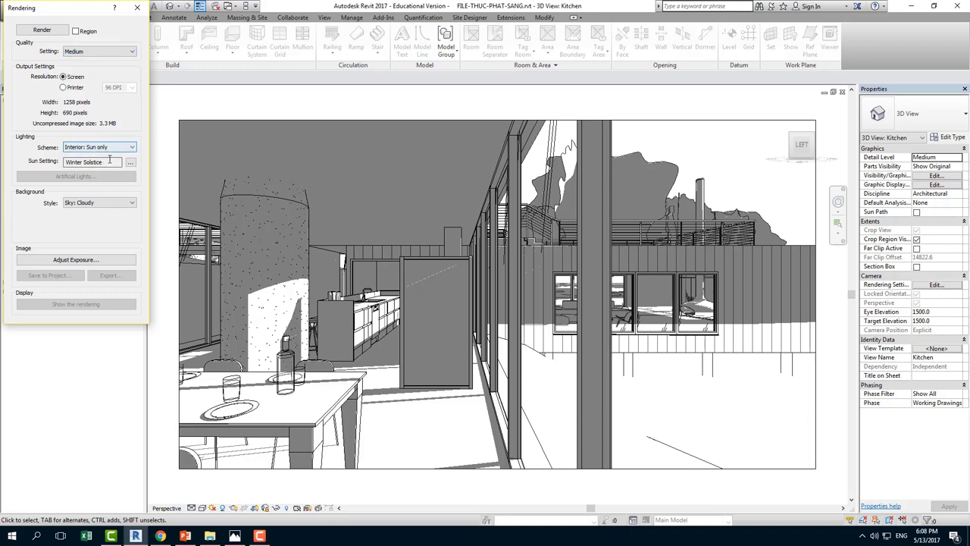
# Step: Start a test render, stop it partway, and close the rendering dialog
pyautogui.click(41, 29)
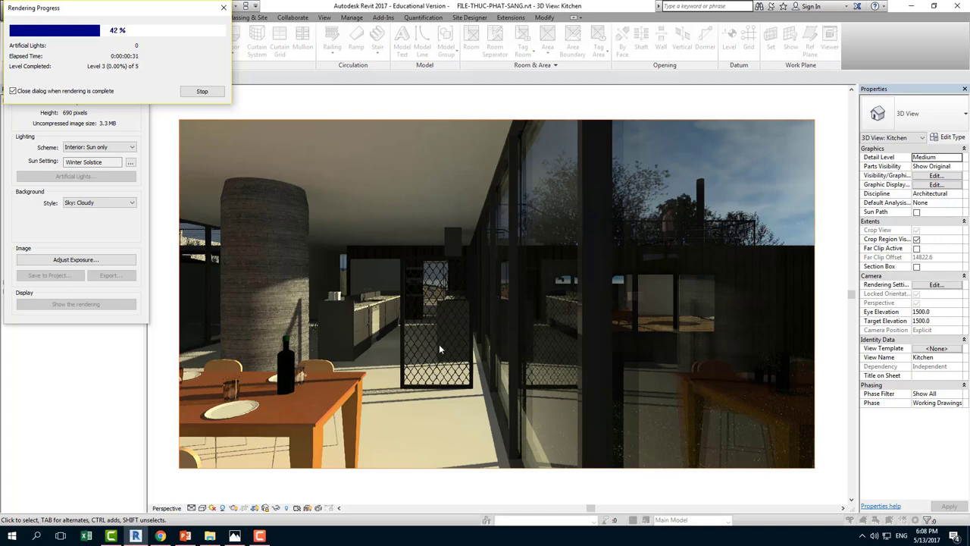
pyautogui.click(202, 91)
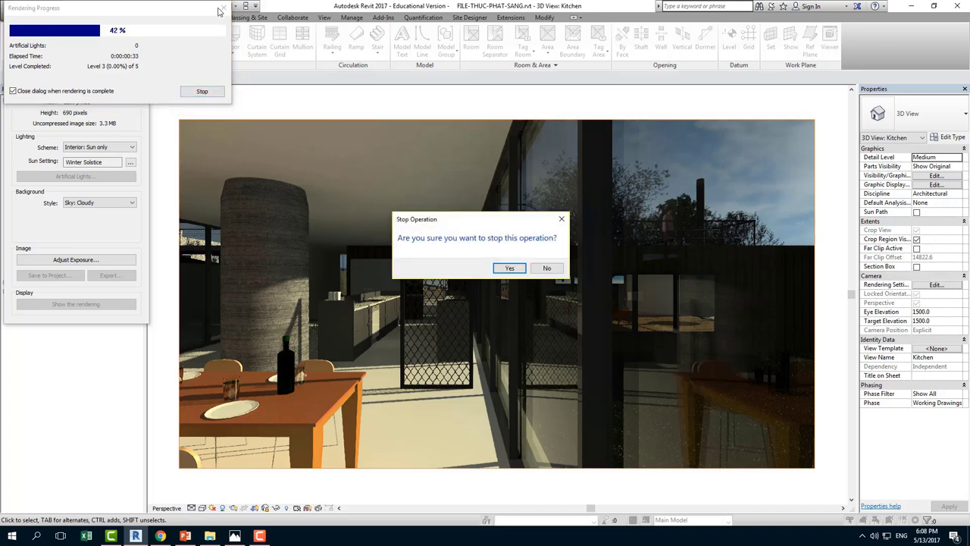
pyautogui.click(510, 267)
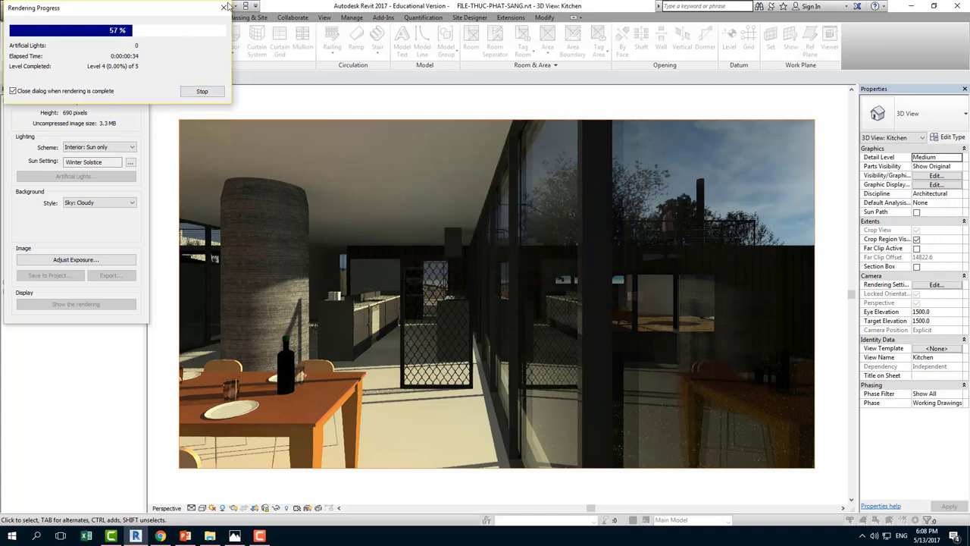
pyautogui.click(136, 8)
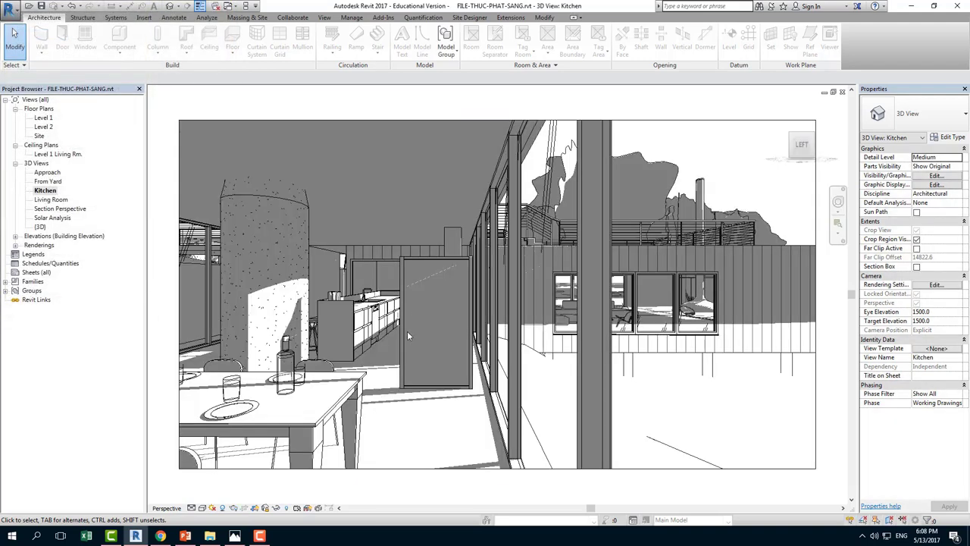
# Step: Through Manage > Materials, set THEP DUC LO's cutout image sample width to 200 mm and apply
pyautogui.click(352, 17)
pyautogui.click(43, 38)
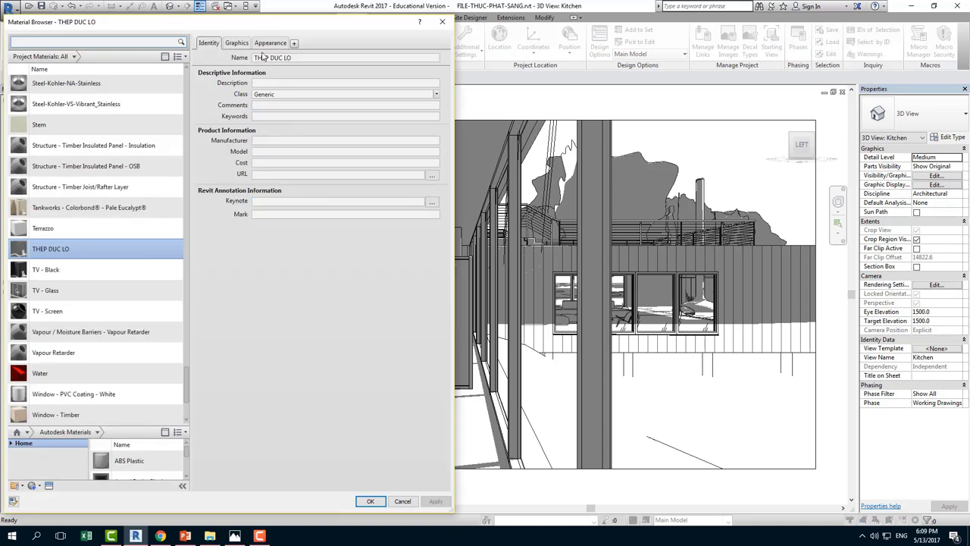
pyautogui.click(270, 43)
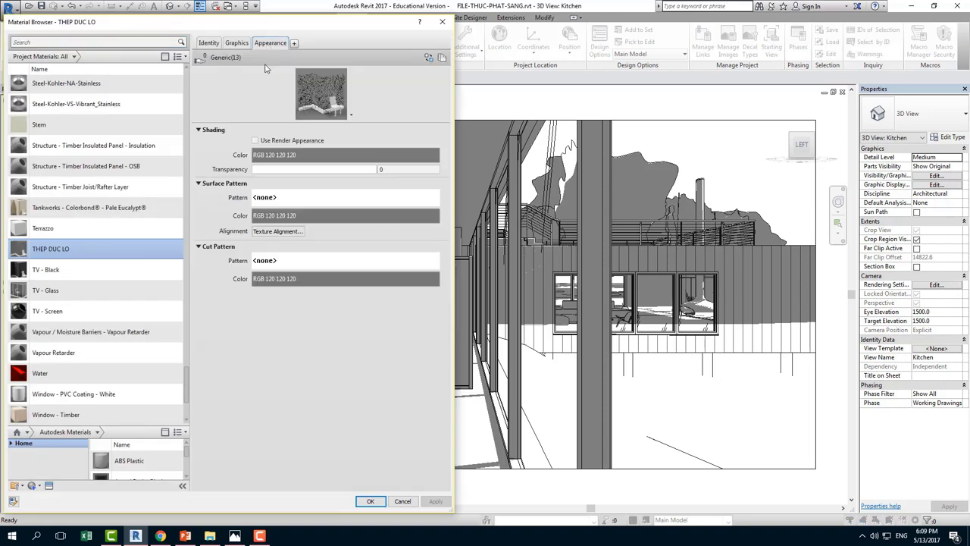
pyautogui.click(311, 283)
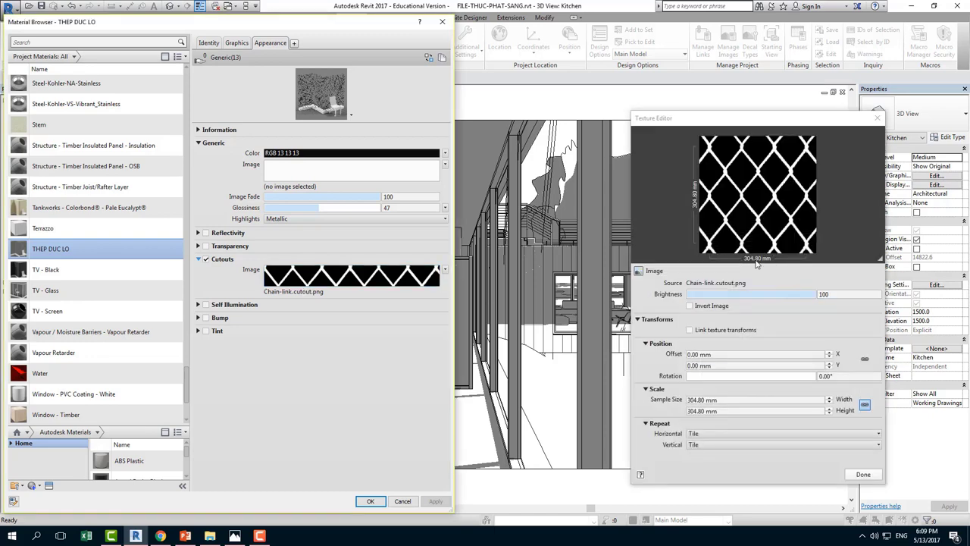
pyautogui.click(728, 400)
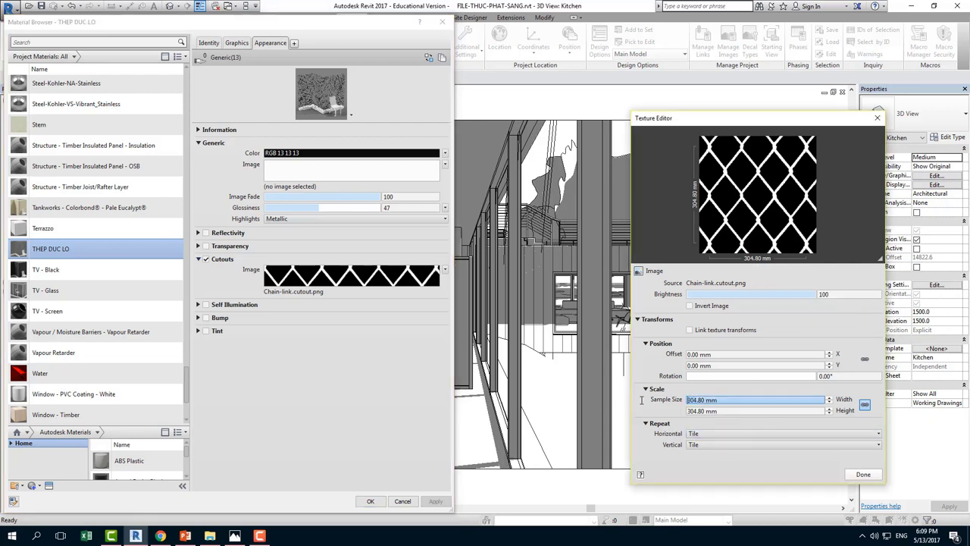
pyautogui.doubleClick(698, 399)
pyautogui.write('200')
pyautogui.press('Tab')
pyautogui.click(864, 474)
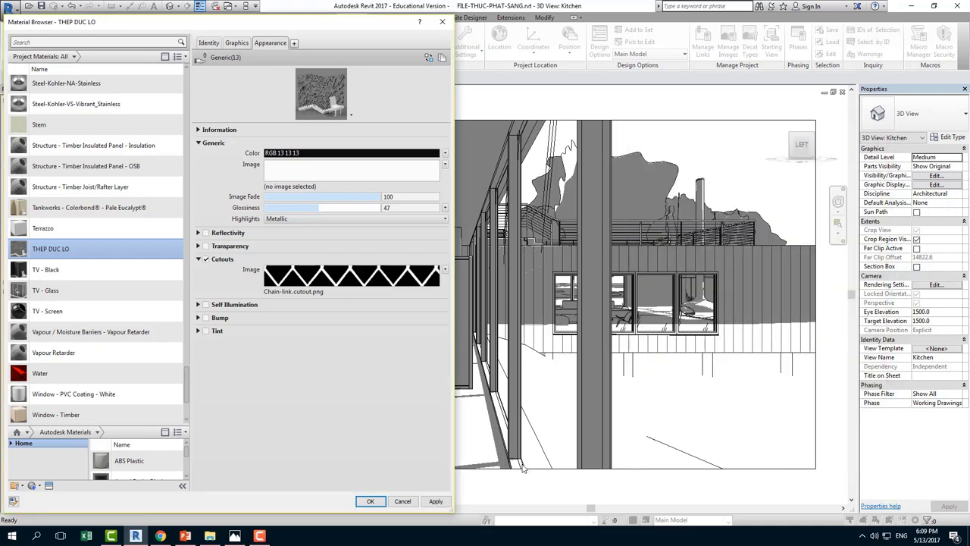
pyautogui.click(436, 501)
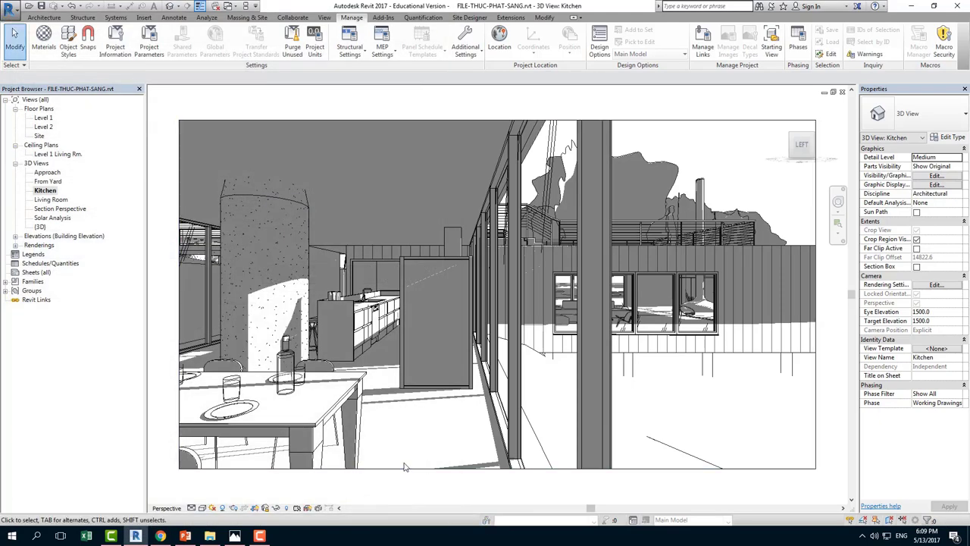
# Step: Re-render the Kitchen view and stop the render at about 42%
pyautogui.click(232, 507)
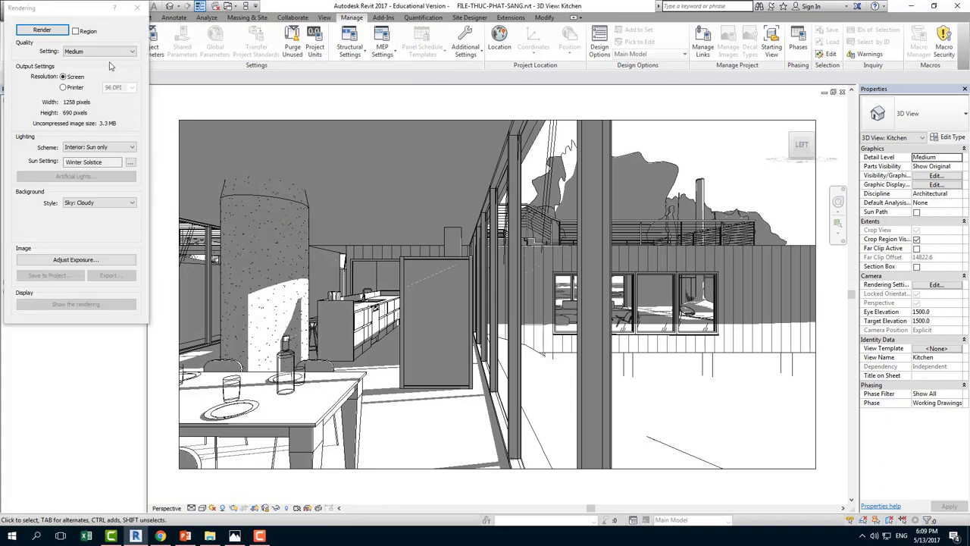
pyautogui.click(47, 35)
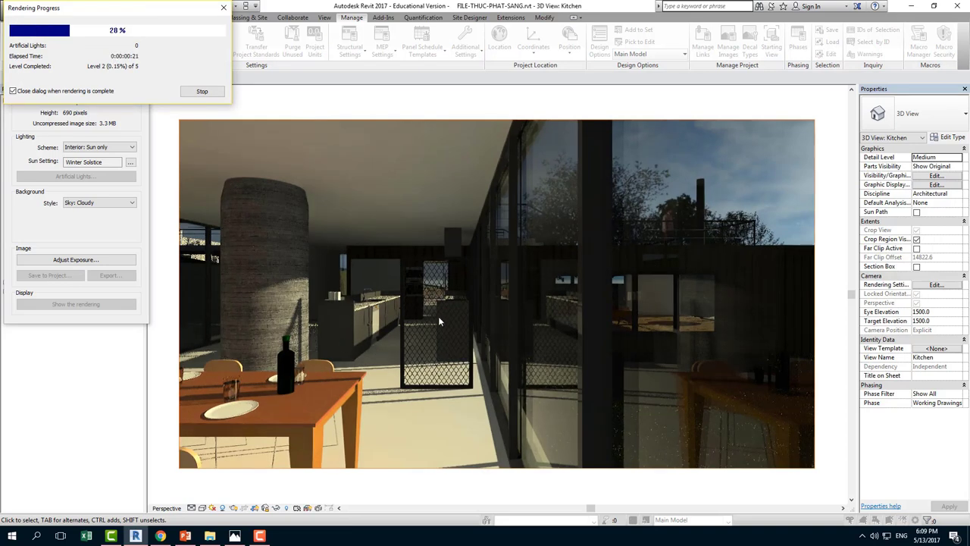
pyautogui.click(224, 8)
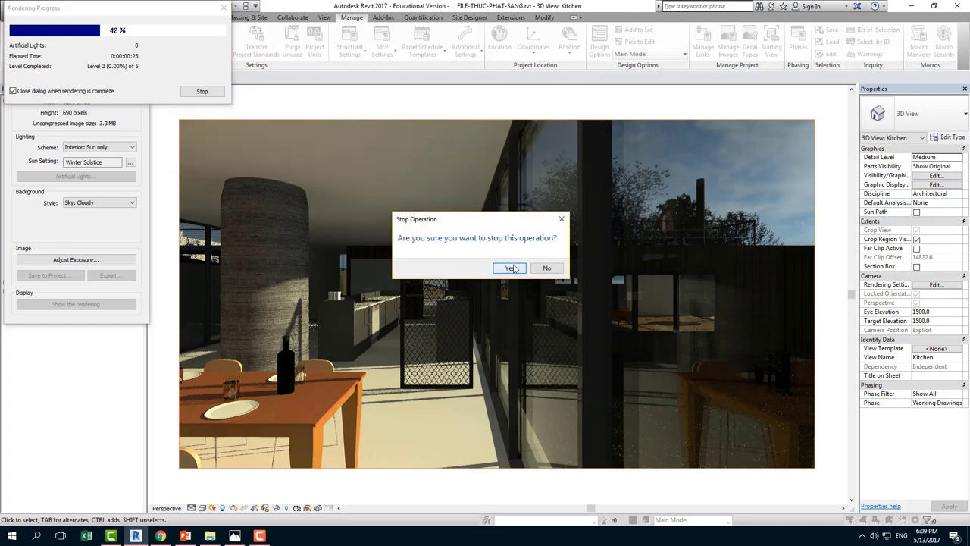
pyautogui.click(511, 267)
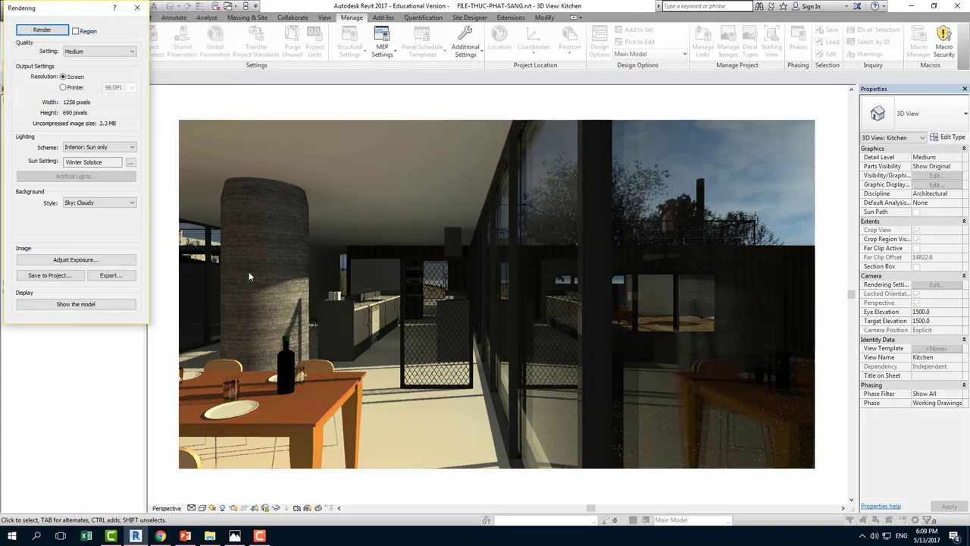
# Step: Zoom into the rendered mesh door, then bring up the sample office render photo
pyautogui.scroll(2, 458, 377)
pyautogui.scroll(3, 408, 249)
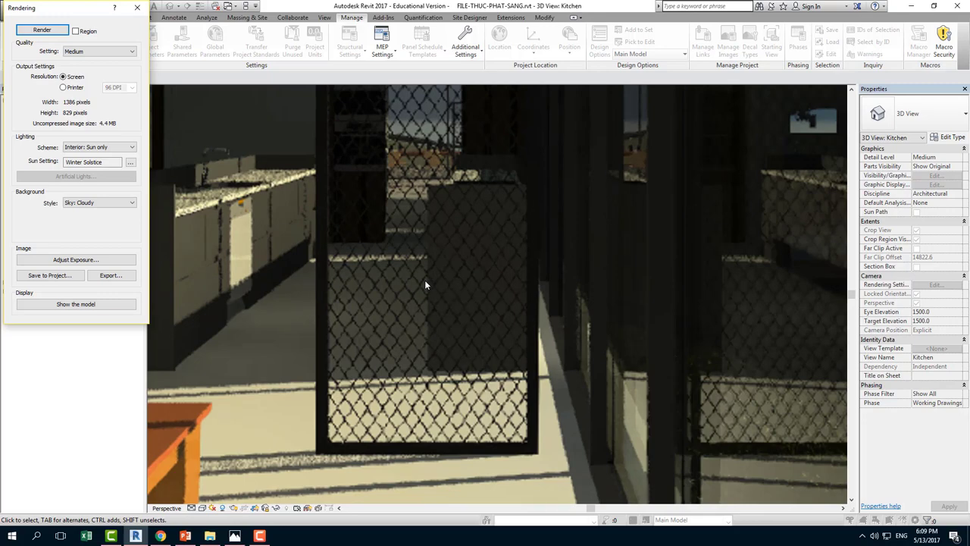
pyautogui.click(235, 535)
# Step: Zoom in and back out on the office render 'render revit.jpg'
pyautogui.scroll(5, 377, 139)
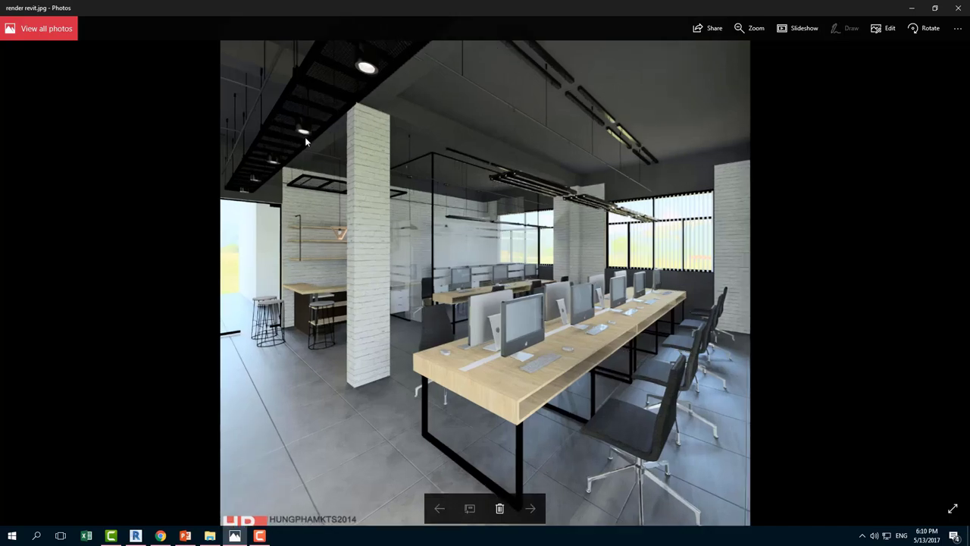
pyautogui.scroll(2, 172, 195)
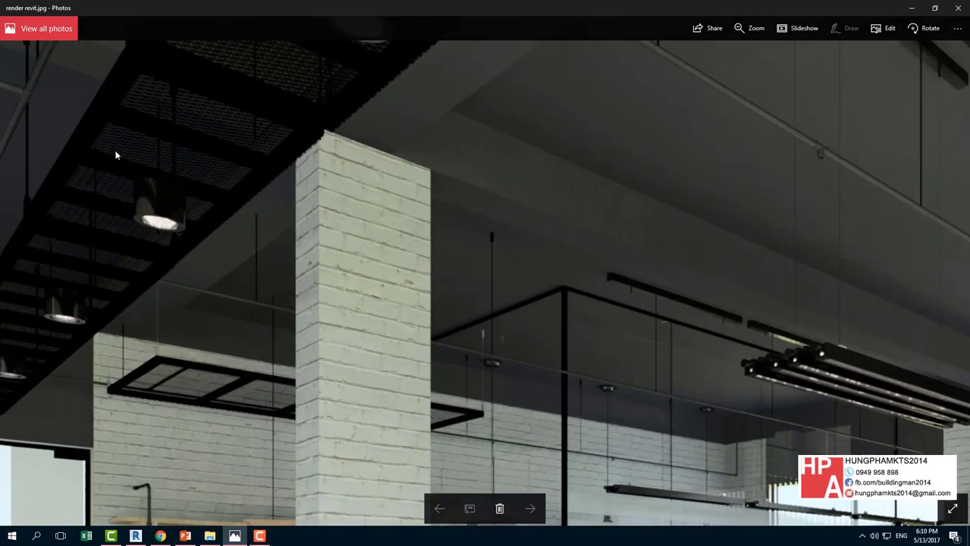
pyautogui.scroll(2, 230, 118)
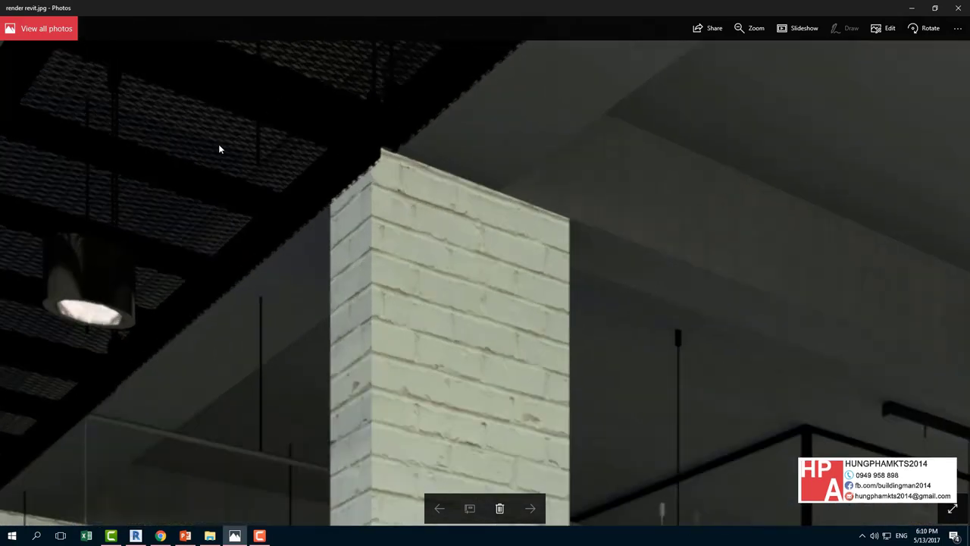
pyautogui.scroll(-2, 265, 164)
pyautogui.scroll(-1, 205, 264)
pyautogui.scroll(-2, 258, 217)
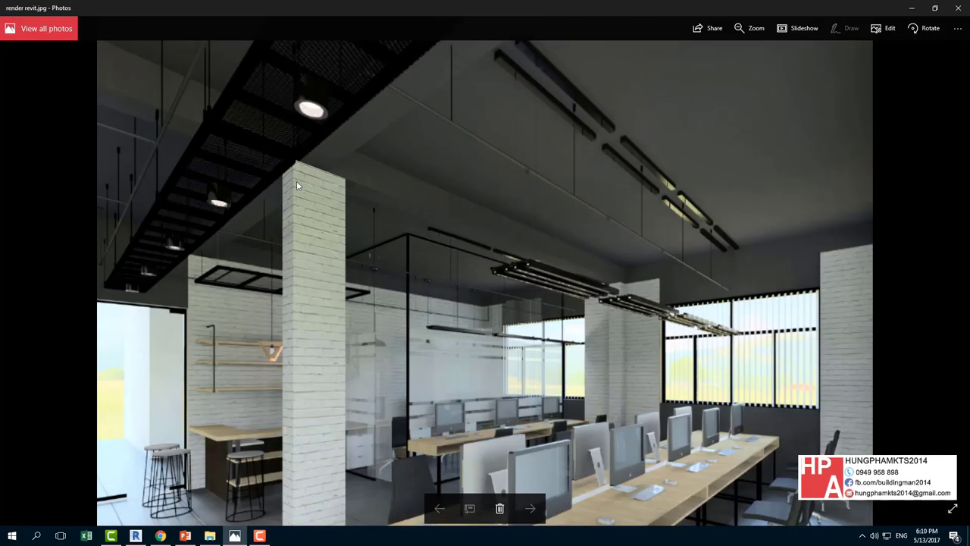
pyautogui.scroll(-1, 288, 285)
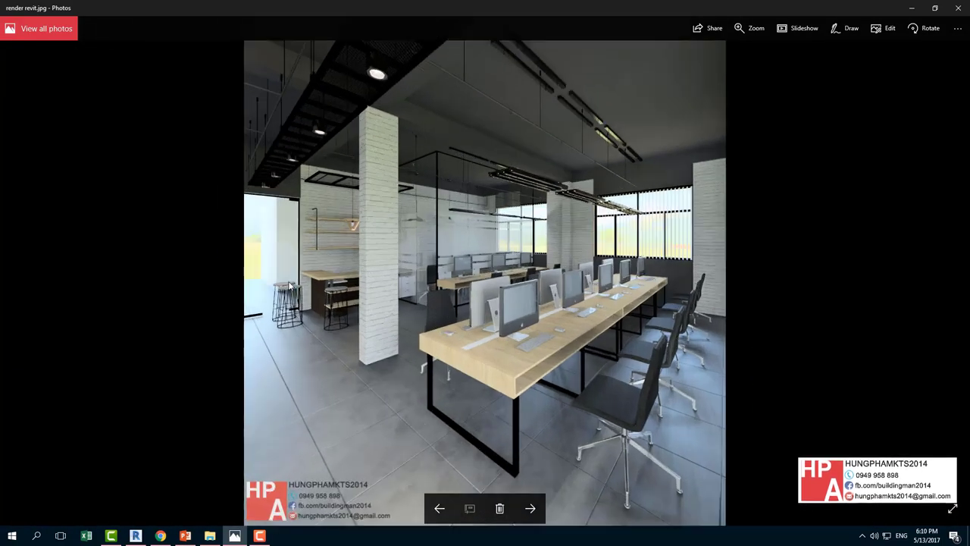
# Step: Move to the next office render and zoom across its ceiling and pillars
pyautogui.press('Right')
pyautogui.scroll(1, 719, 169)
pyautogui.scroll(2, 718, 168)
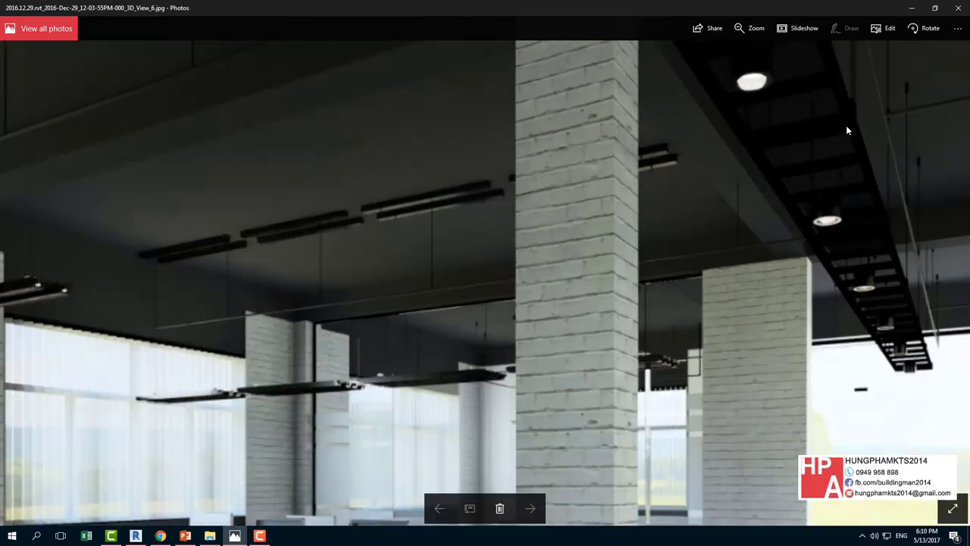
pyautogui.moveTo(846, 125); pyautogui.dragTo(618, 450)
pyautogui.scroll(-2, 618, 450)
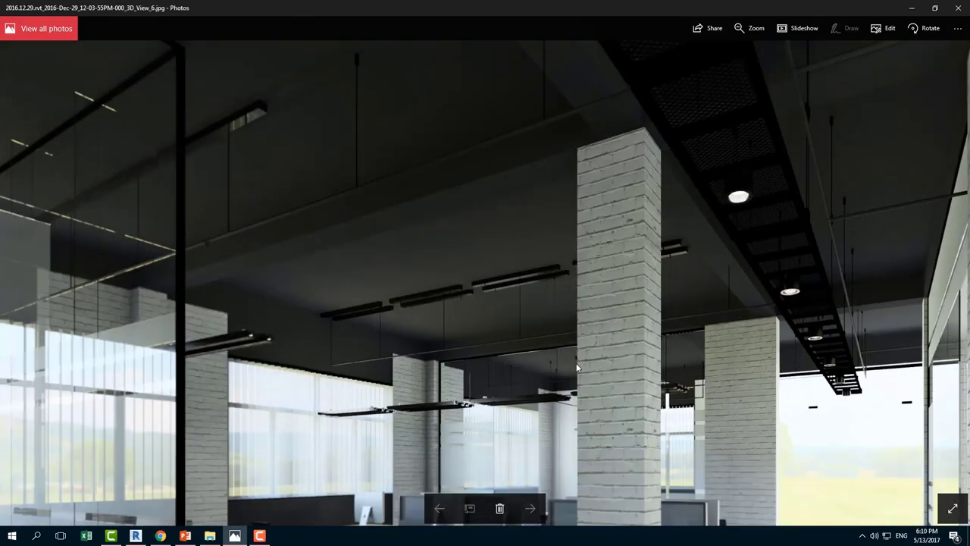
pyautogui.scroll(-1, 553, 379)
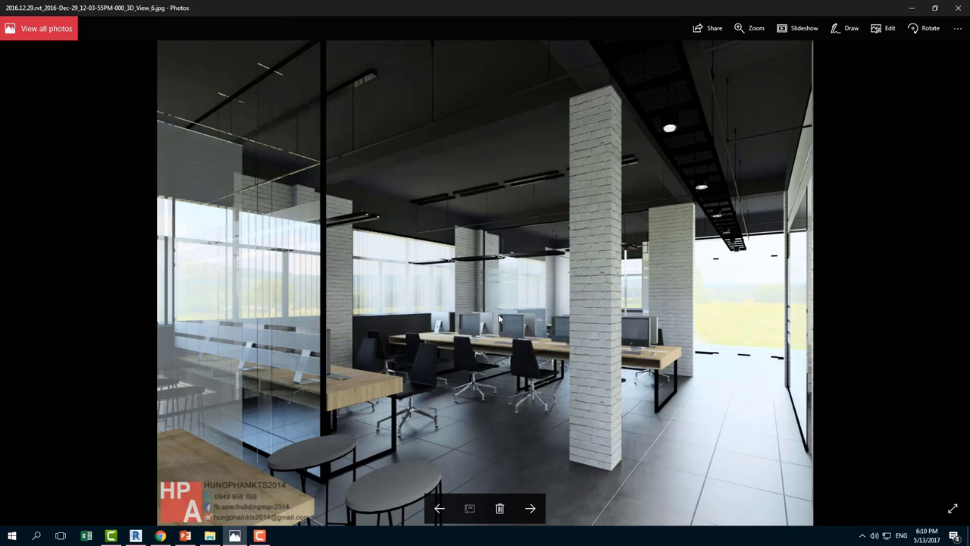